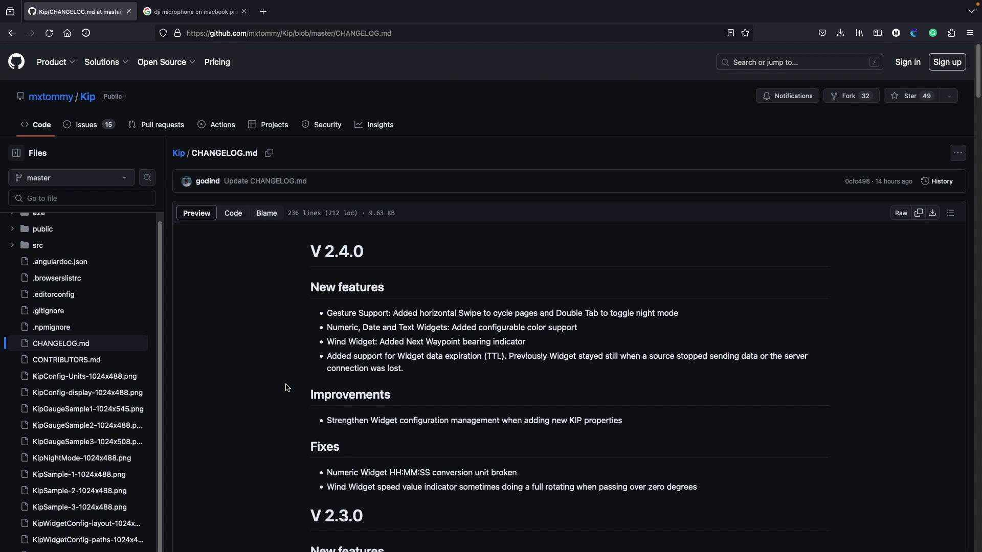
Examine the new features, improvements and fixes in KIP's CHANGELOG.md, and close the unrelated microphone search page.
{"action": "scroll", "coordinate": [286, 387], "scroll_direction": "down", "scroll_amount": 3}
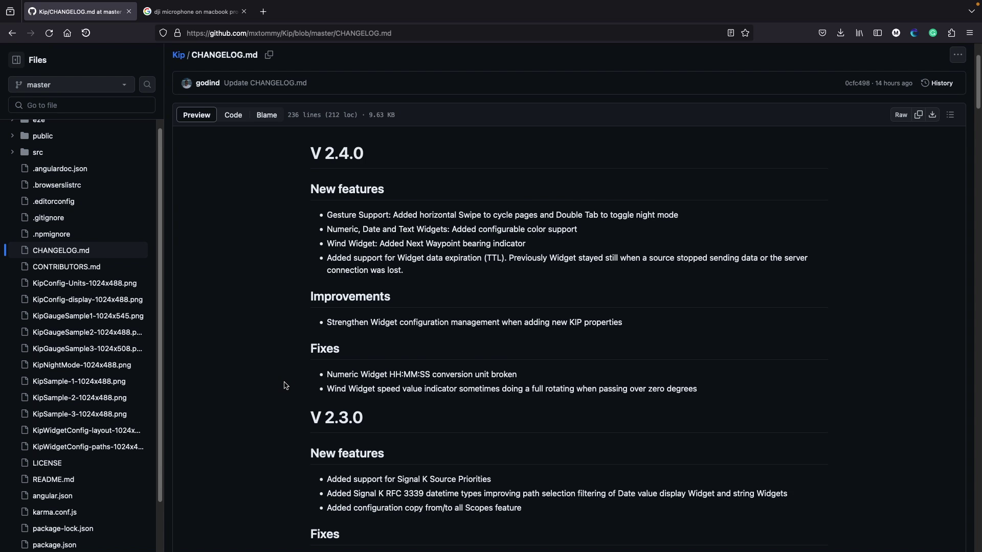
{"action": "scroll", "coordinate": [285, 386], "scroll_direction": "down", "scroll_amount": 15}
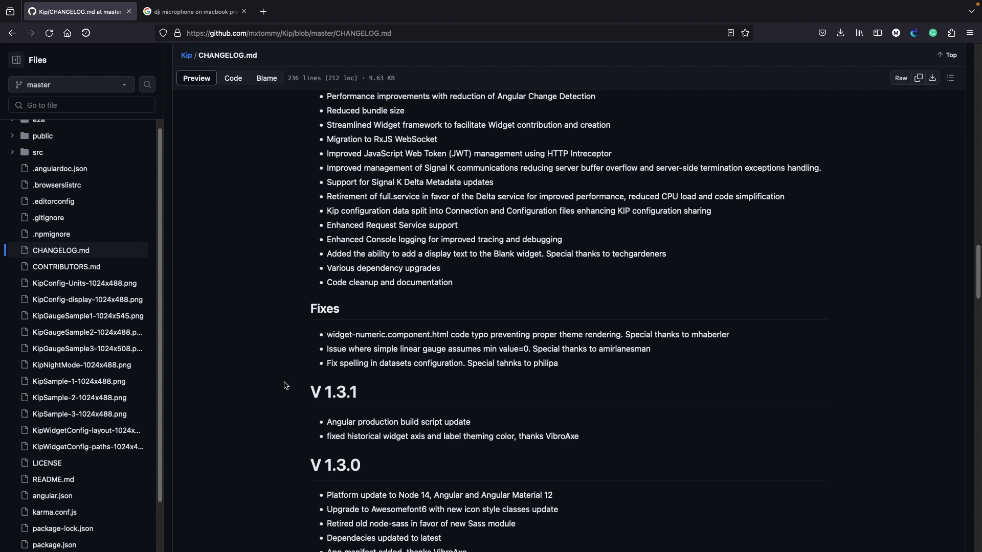
{"action": "scroll", "coordinate": [285, 386], "scroll_direction": "down", "scroll_amount": 5}
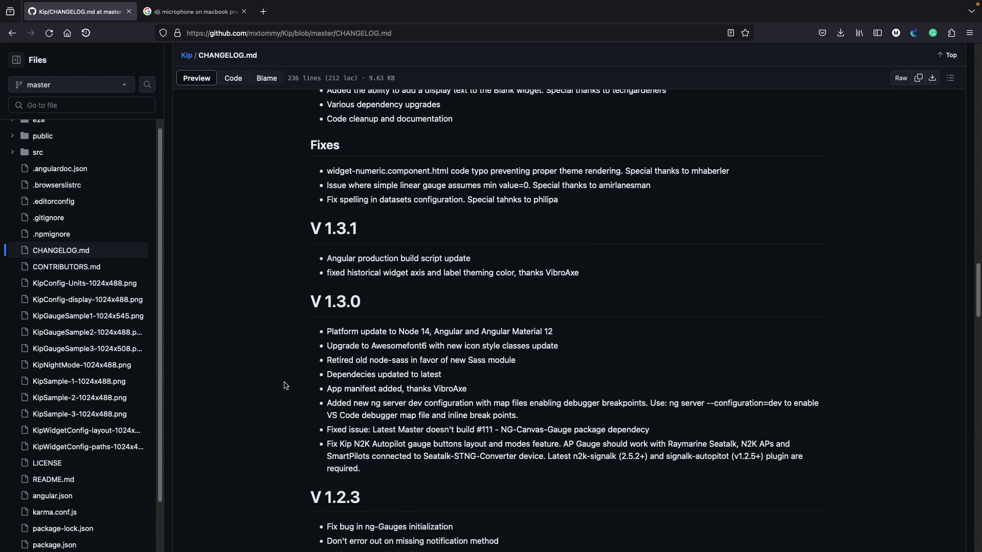
{"action": "scroll", "coordinate": [285, 385], "scroll_direction": "up", "scroll_amount": 8}
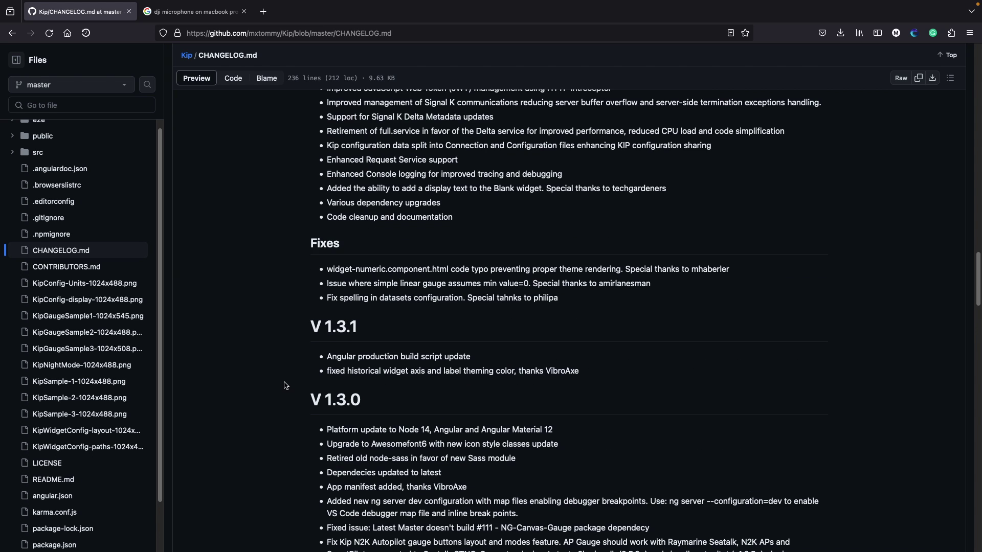
{"action": "scroll", "coordinate": [284, 402], "scroll_direction": "up", "scroll_amount": 6}
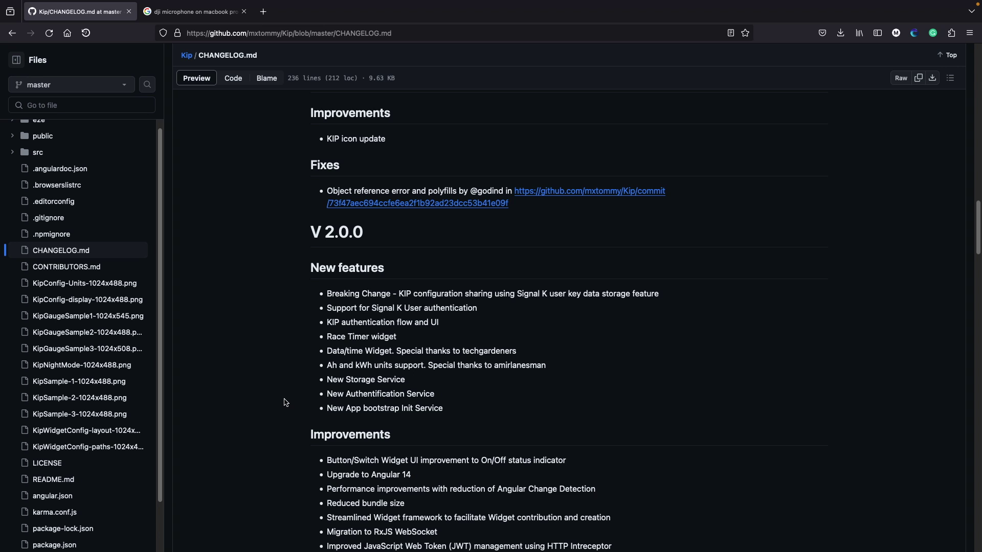
{"action": "scroll", "coordinate": [286, 389], "scroll_direction": "up", "scroll_amount": 4}
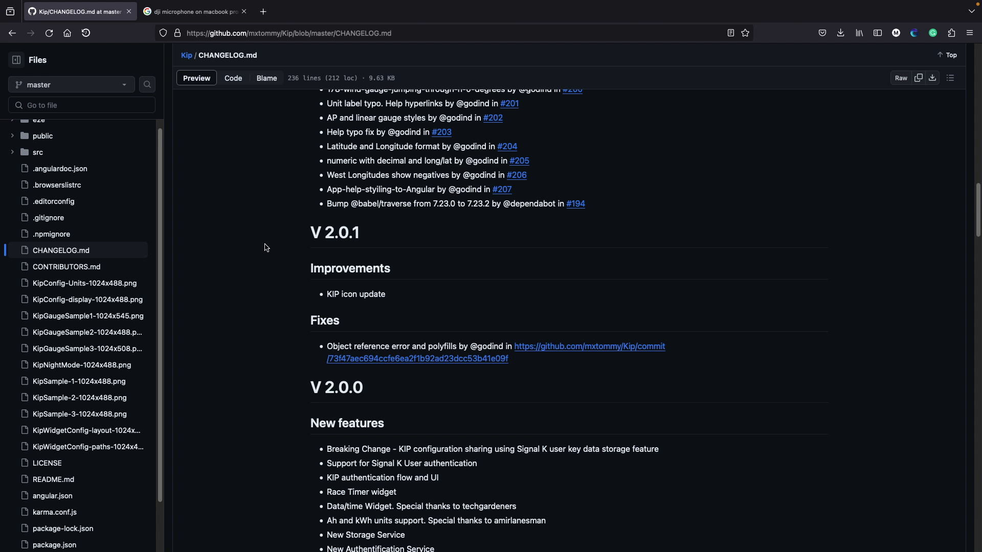
{"action": "left_click", "coordinate": [244, 11]}
{"action": "scroll", "coordinate": [274, 363], "scroll_direction": "down", "scroll_amount": 3}
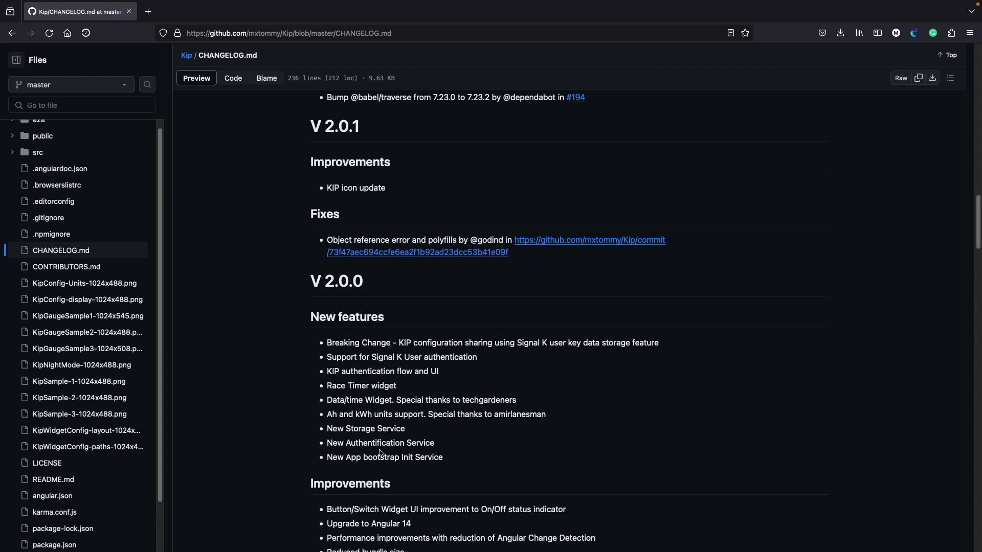
{"action": "scroll", "coordinate": [379, 453], "scroll_direction": "up", "scroll_amount": 15}
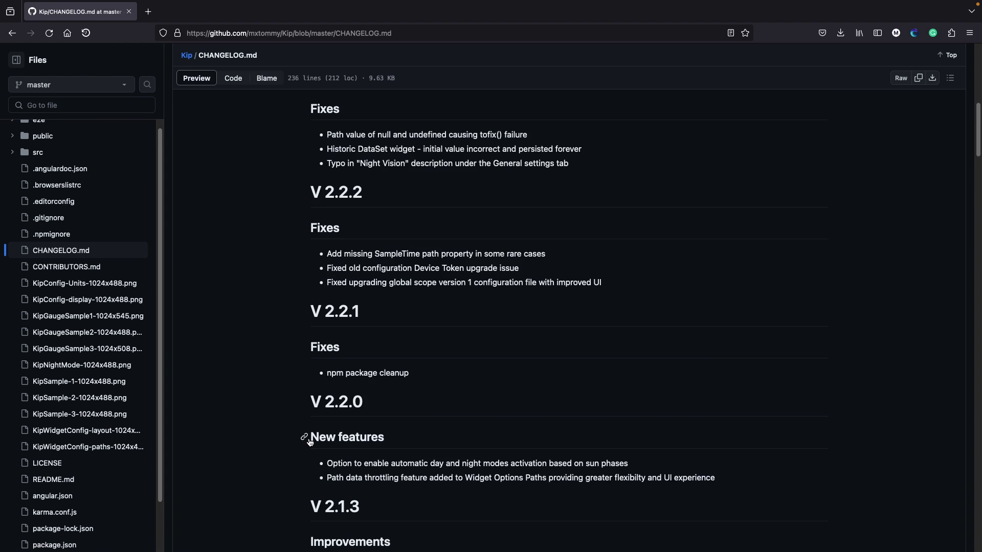
Switch to the Raspberry Pi's KIP dashboard, check the Signal K server output in the terminal, and dismiss the dashboard's connection notice.
{"action": "key", "text": "super+r"}
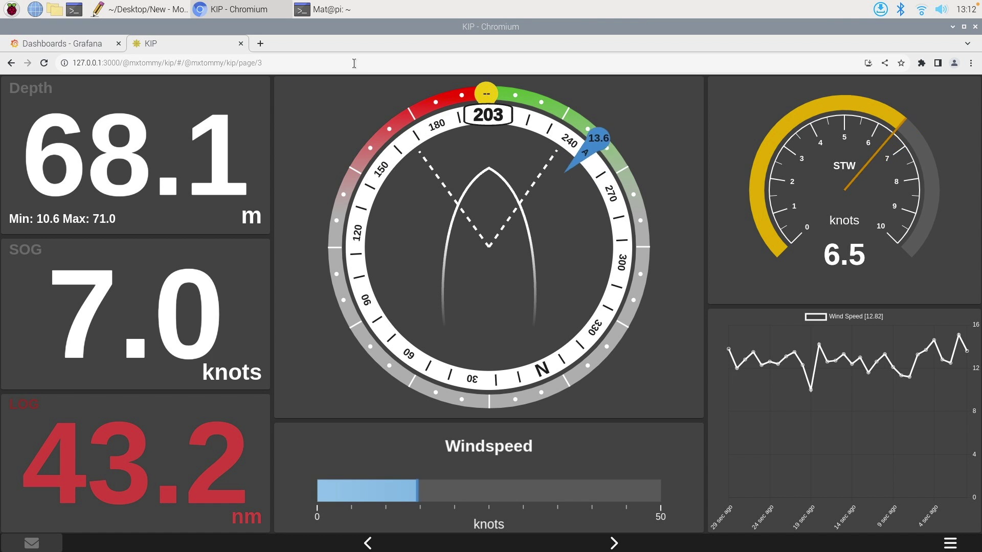
{"action": "left_click", "coordinate": [335, 8]}
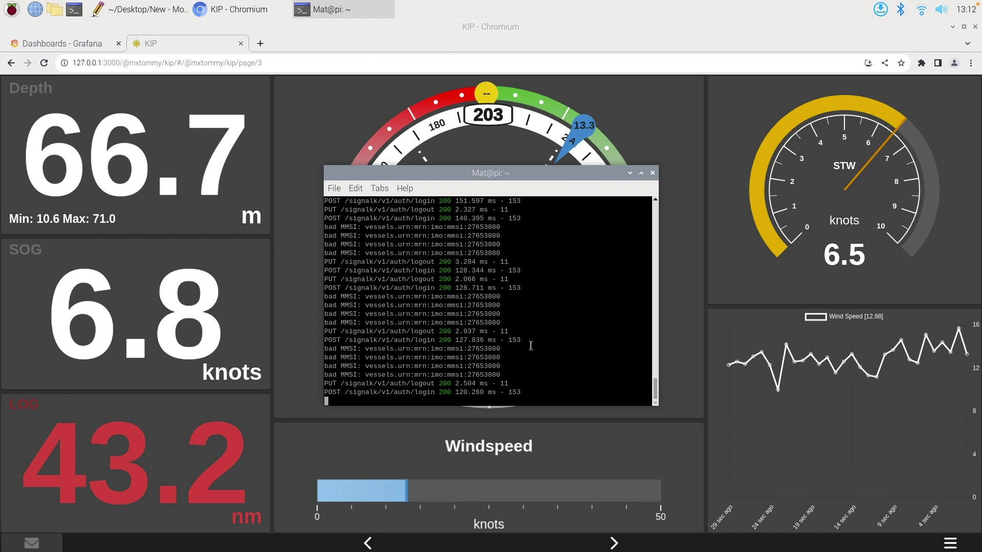
{"action": "left_click", "coordinate": [415, 26]}
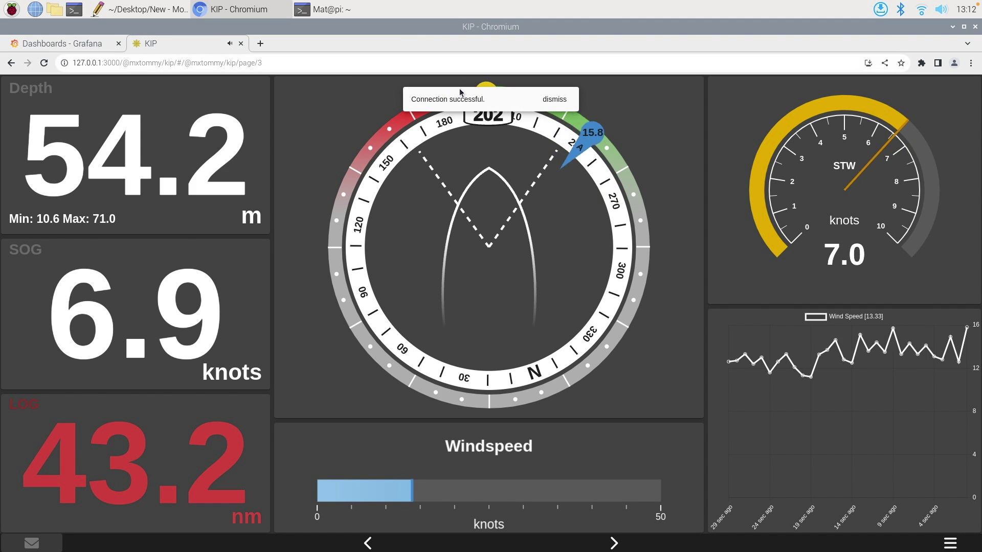
{"action": "left_click", "coordinate": [553, 99]}
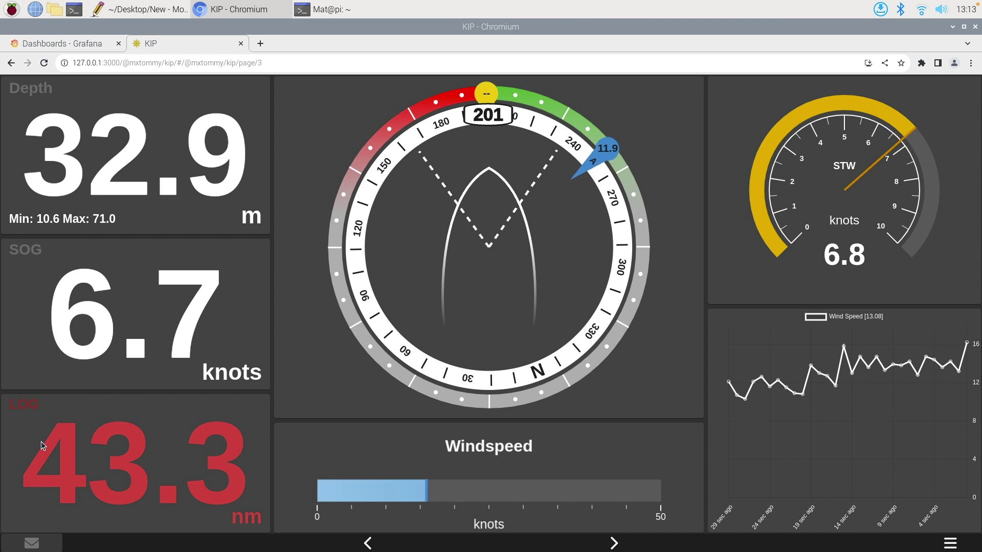
Put the current KIP dashboard page into layout editing mode.
{"action": "left_click", "coordinate": [949, 543]}
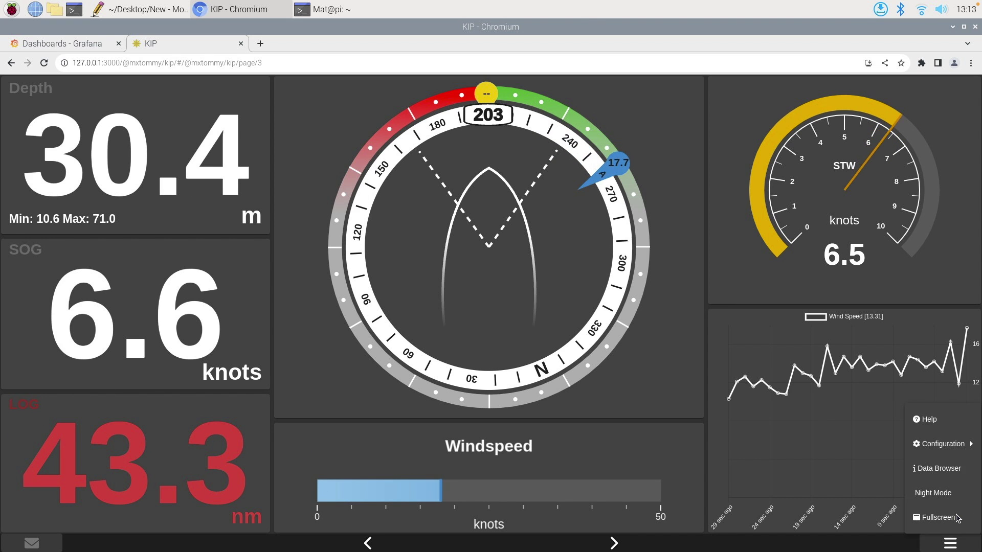
{"action": "mouse_move", "coordinate": [948, 447]}
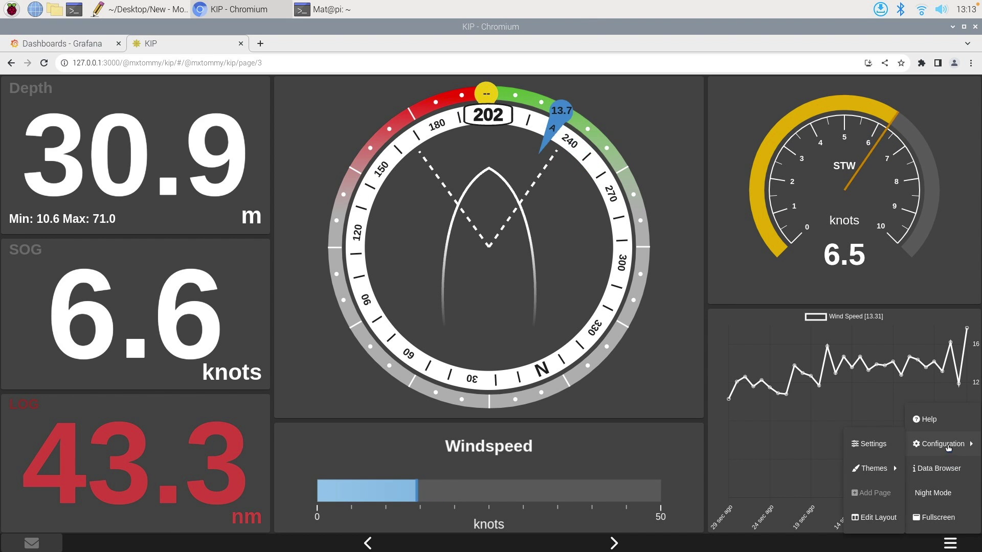
{"action": "left_click", "coordinate": [874, 517]}
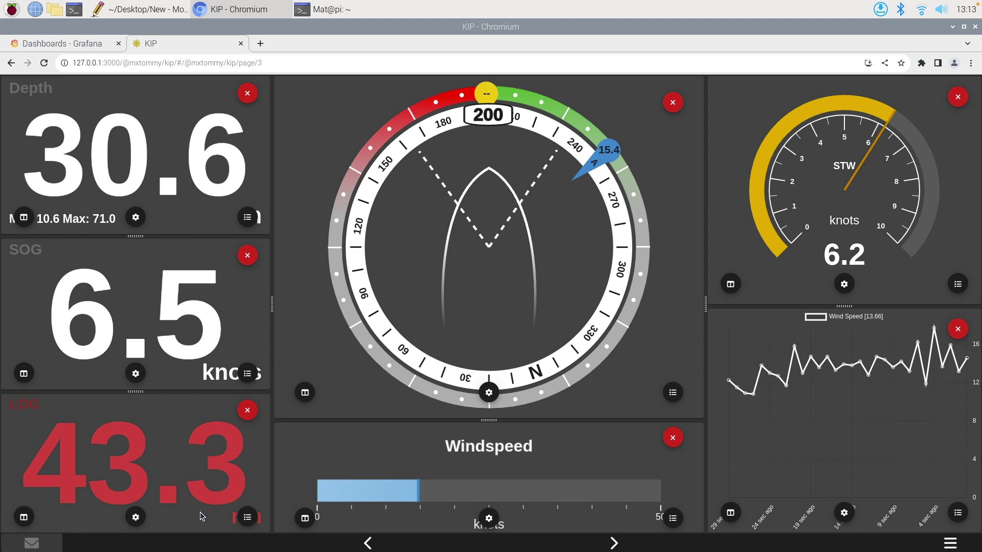
Set the LOG widget's color to Font and save its options.
{"action": "left_click", "coordinate": [136, 518]}
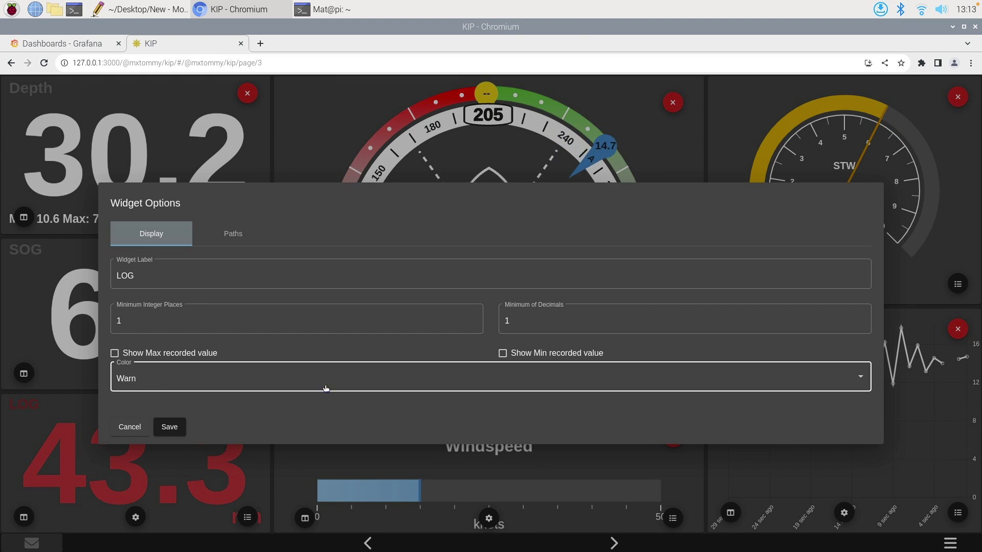
{"action": "left_click", "coordinate": [364, 382]}
{"action": "left_click", "coordinate": [186, 304]}
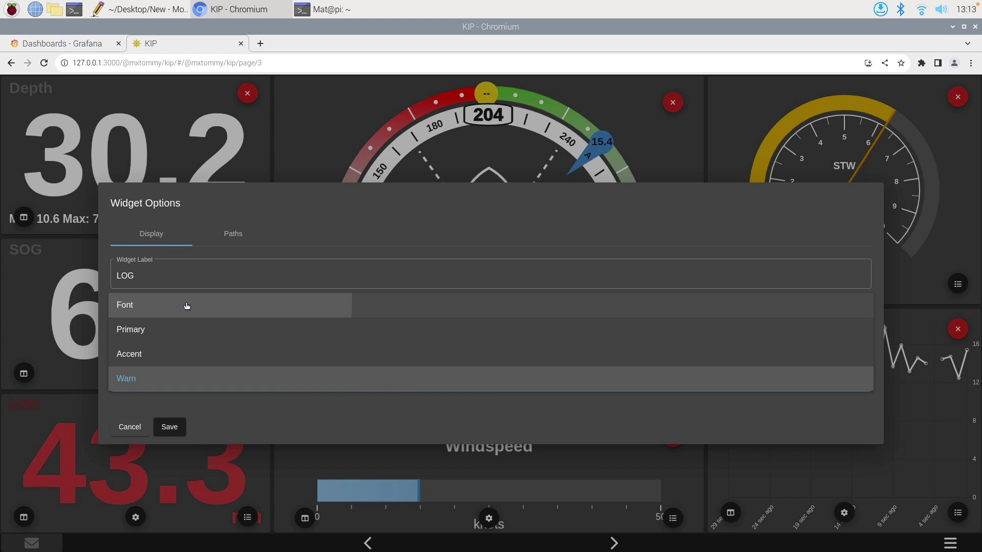
{"action": "left_click", "coordinate": [181, 430]}
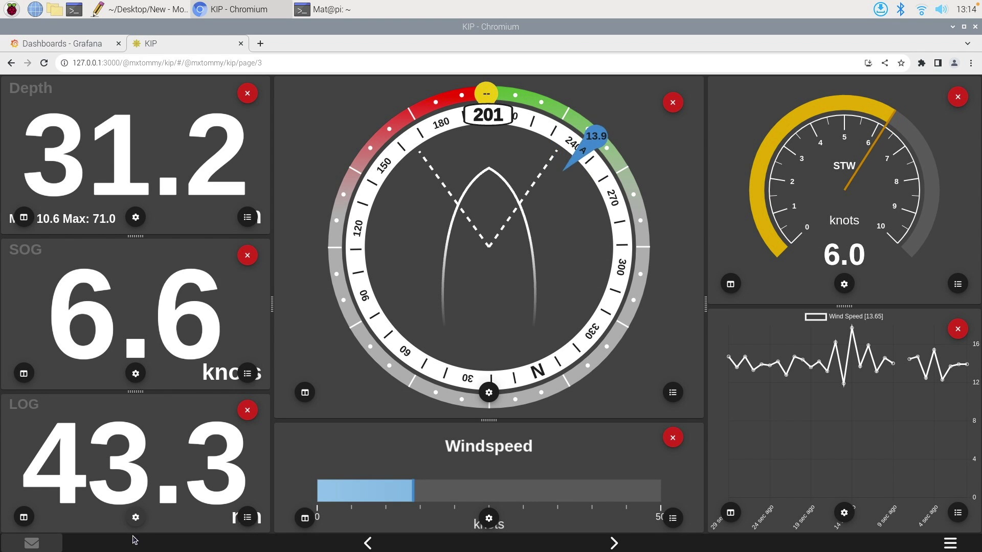
Change the LOG widget's color to Primary and save the widget options.
{"action": "left_click", "coordinate": [136, 517]}
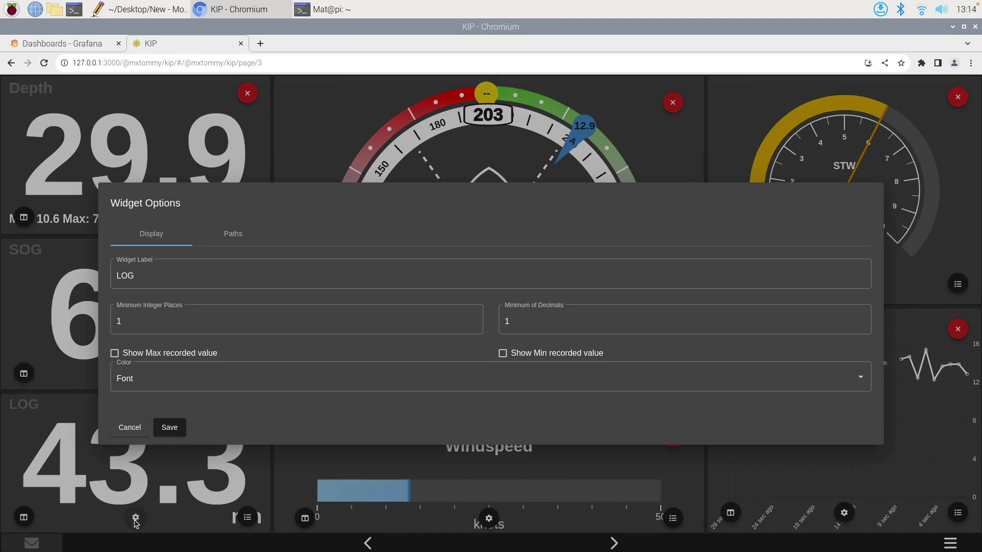
{"action": "left_click", "coordinate": [149, 378]}
{"action": "left_click", "coordinate": [148, 403]}
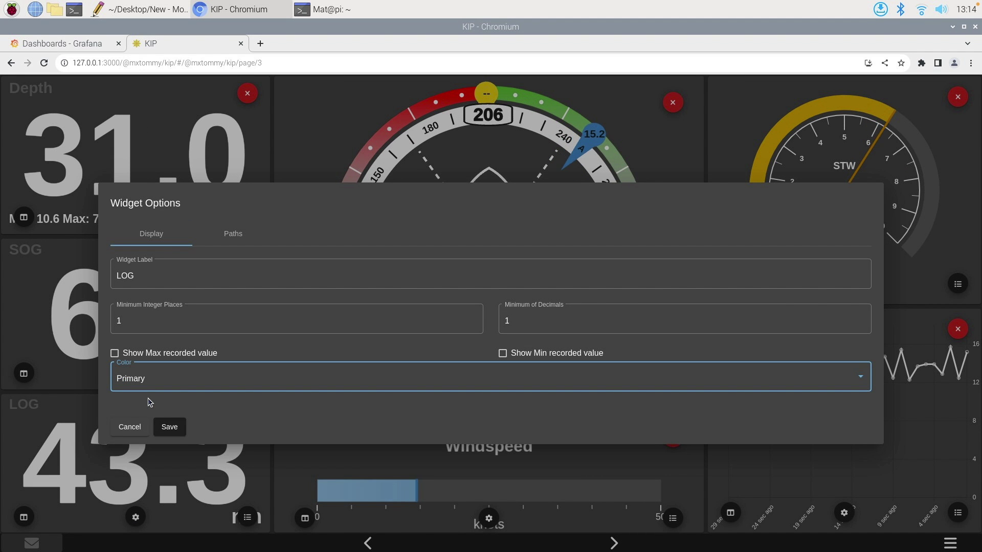
{"action": "left_click", "coordinate": [176, 429]}
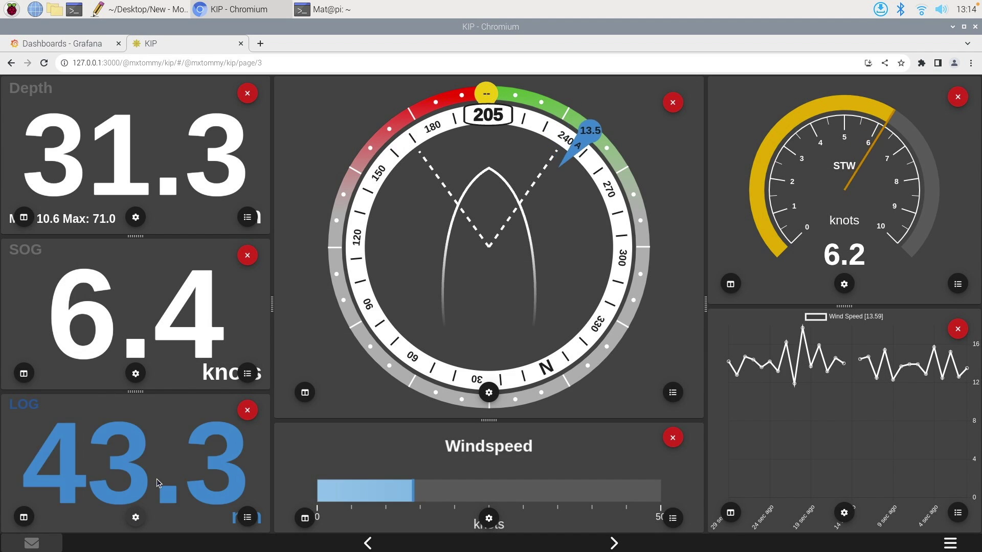
Set the LOG widget's color to Accent, enable its maximum recorded value display, and save.
{"action": "left_click", "coordinate": [136, 517]}
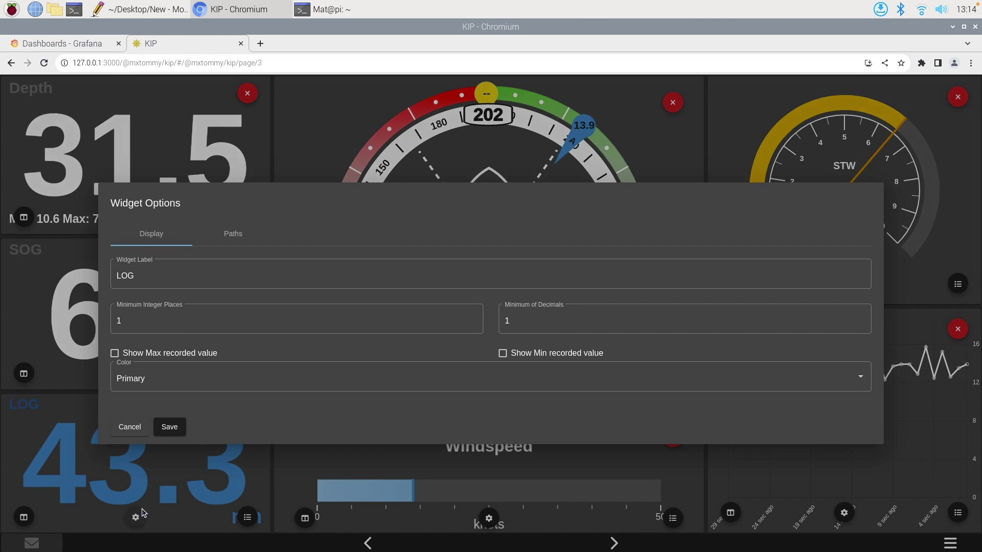
{"action": "left_click", "coordinate": [198, 361]}
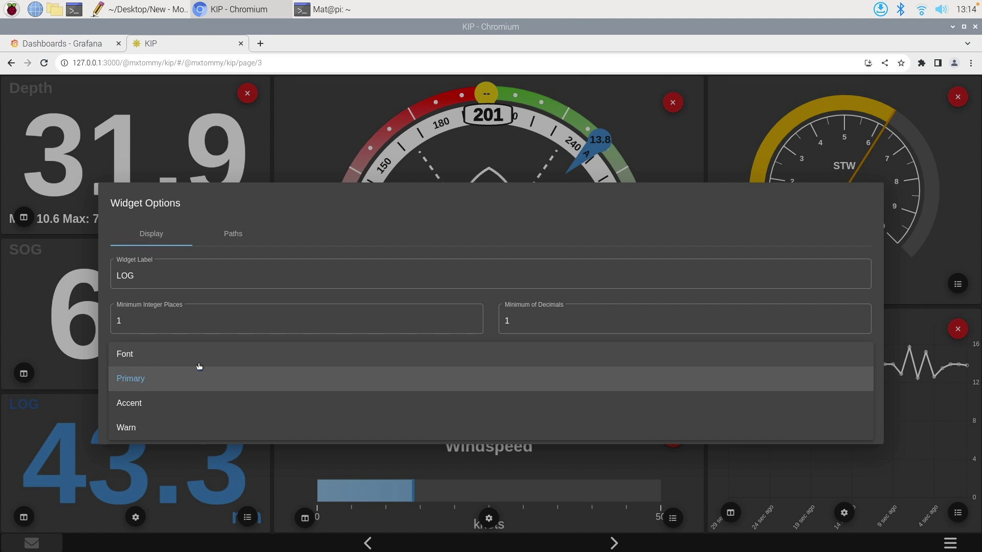
{"action": "left_click", "coordinate": [177, 400]}
{"action": "left_click", "coordinate": [170, 425]}
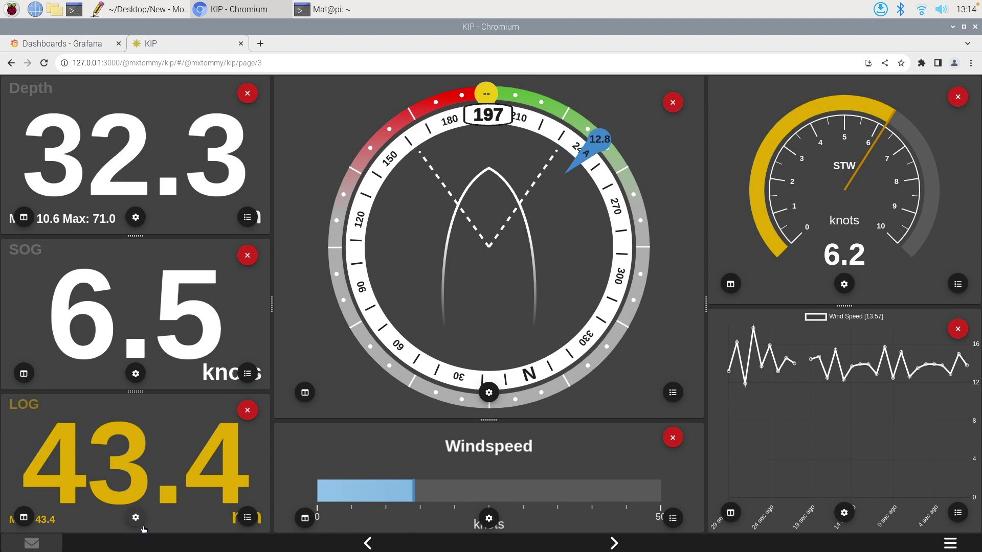
Set the LOG widget's color to Warn and save the options.
{"action": "left_click", "coordinate": [136, 520]}
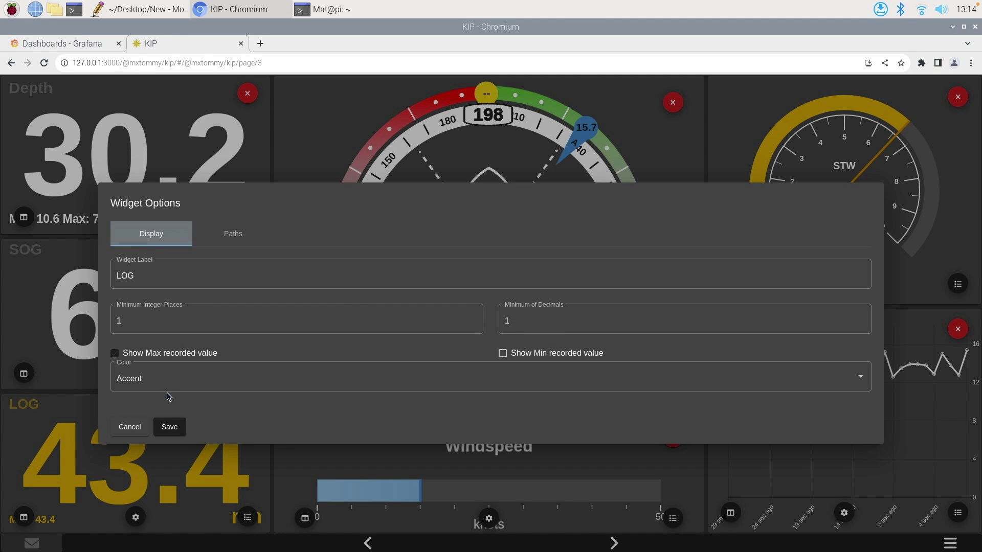
{"action": "left_click", "coordinate": [167, 389]}
{"action": "left_click", "coordinate": [165, 401]}
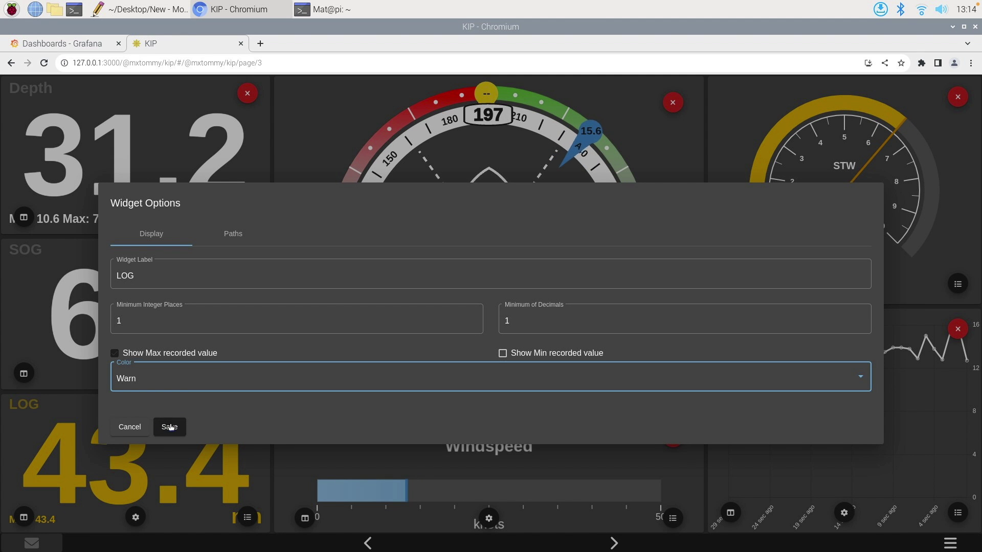
{"action": "left_click", "coordinate": [170, 427]}
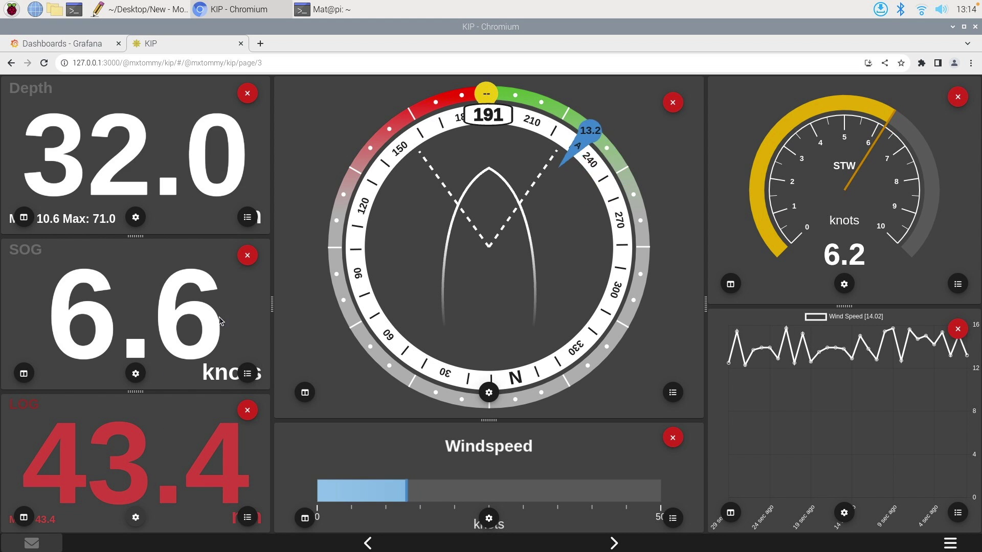
Review the LOG widget's path options, including the data TTL timeout and sample time, and close them without saving.
{"action": "left_click", "coordinate": [131, 517]}
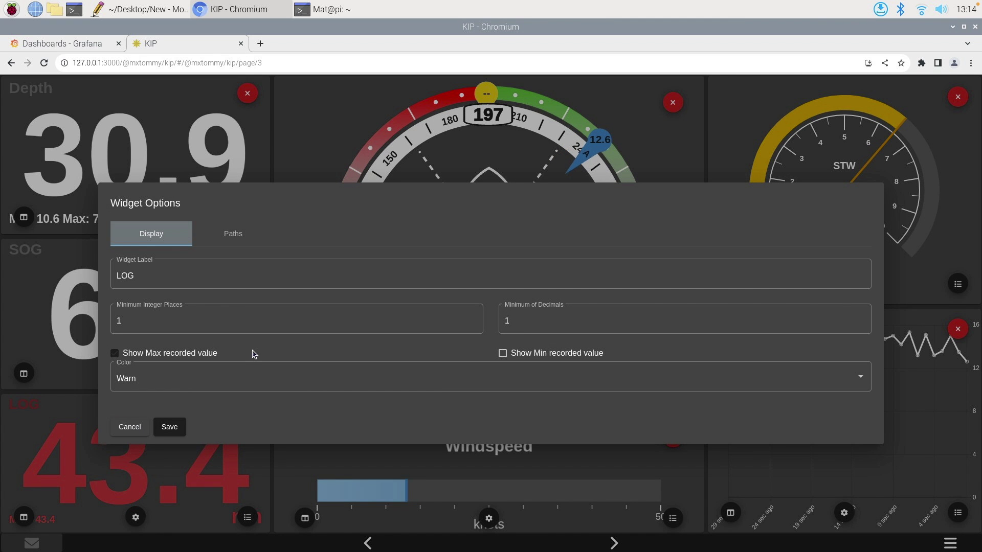
{"action": "left_click", "coordinate": [263, 233]}
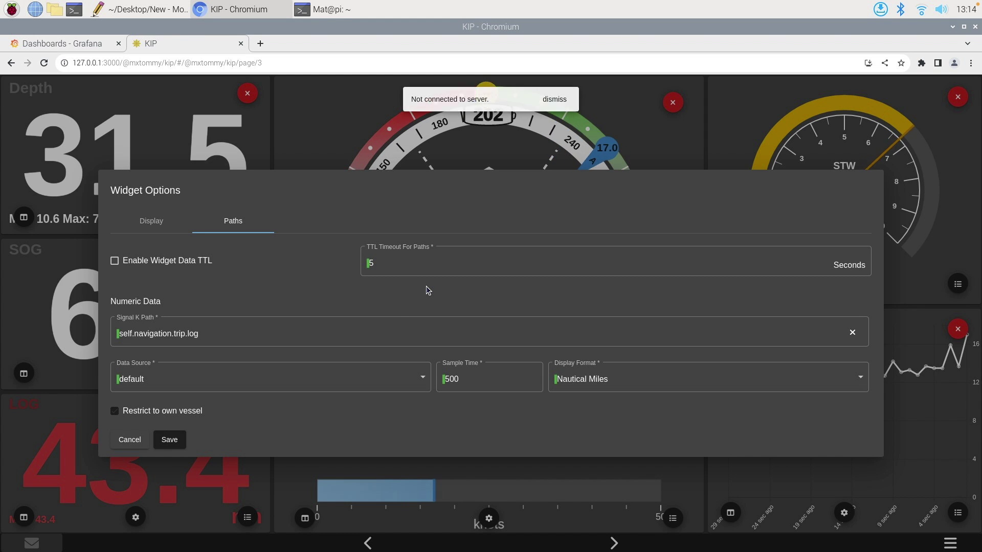
{"action": "left_click", "coordinate": [407, 254]}
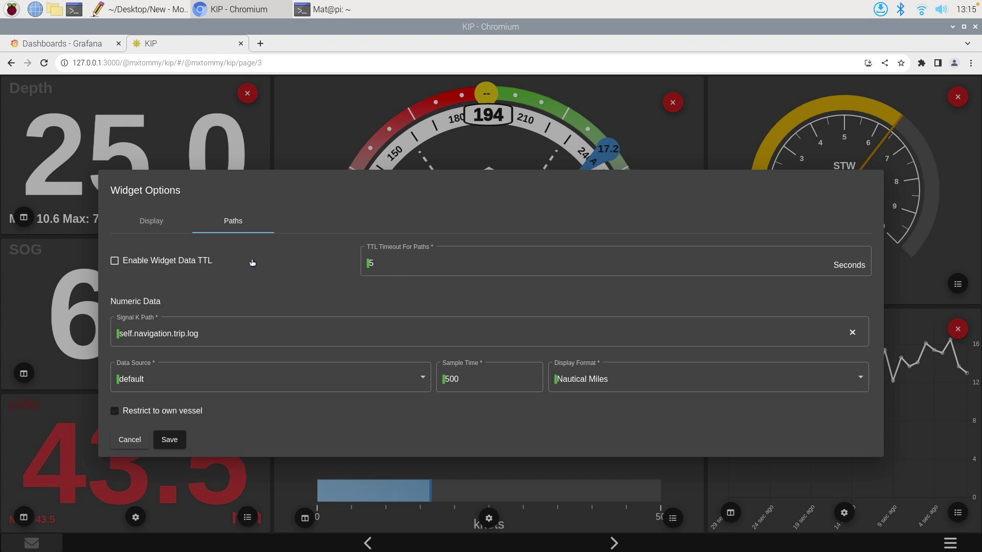
{"action": "left_click", "coordinate": [367, 263]}
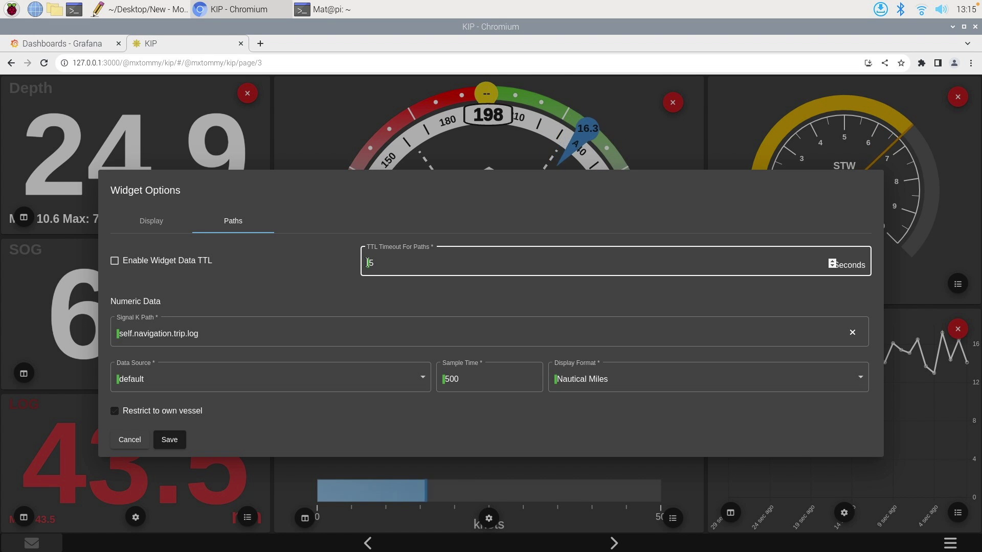
{"action": "left_click", "coordinate": [428, 403]}
{"action": "left_click", "coordinate": [466, 378]}
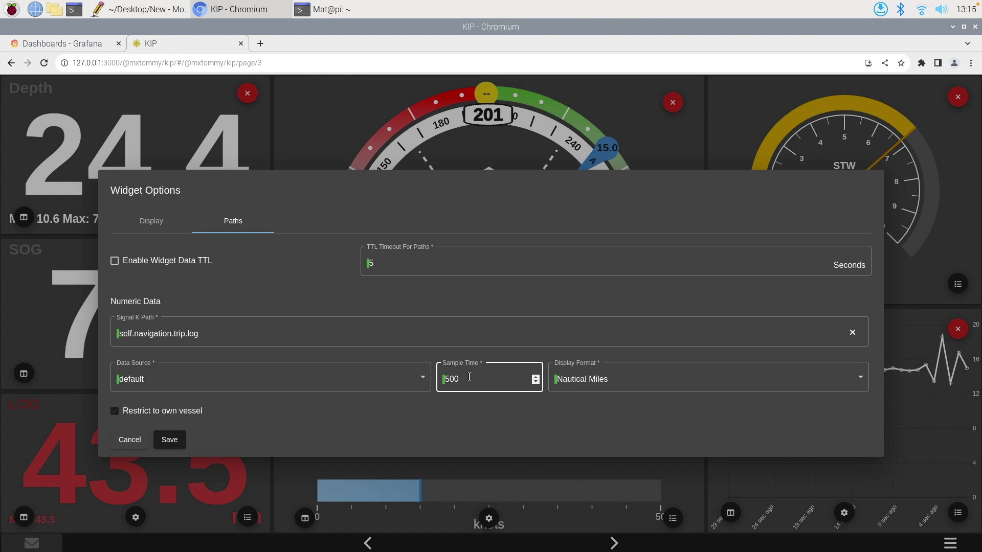
{"action": "left_click", "coordinate": [125, 446]}
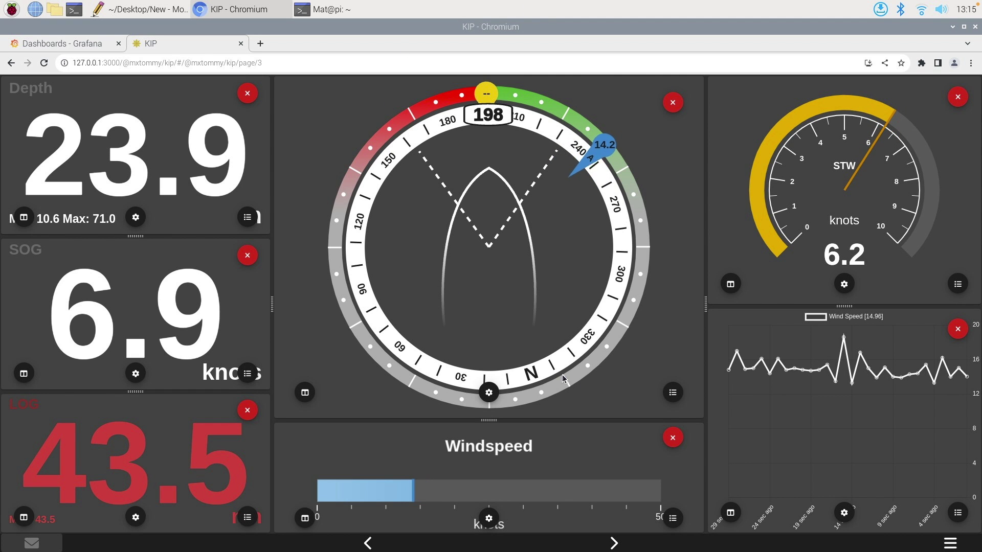
Review the wind widget's path options, from the TTL timeout and heading sample time down to the Next Waypoint Bearing path.
{"action": "left_click", "coordinate": [495, 389]}
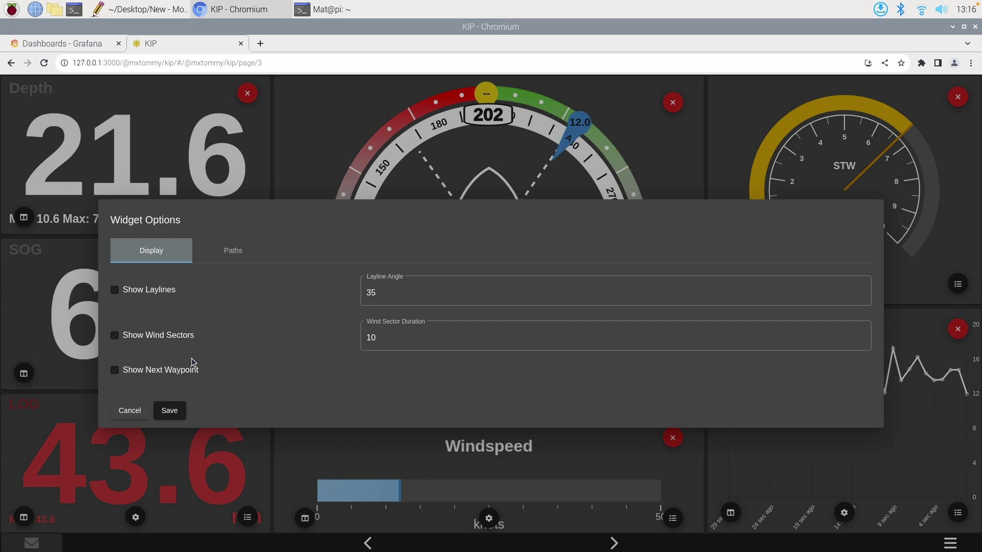
{"action": "left_click", "coordinate": [234, 253]}
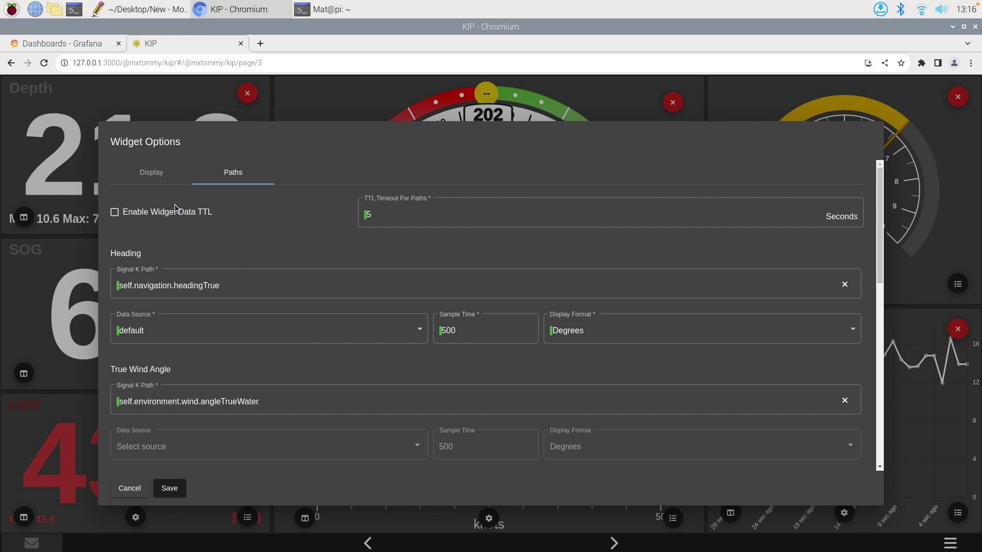
{"action": "left_click", "coordinate": [481, 329]}
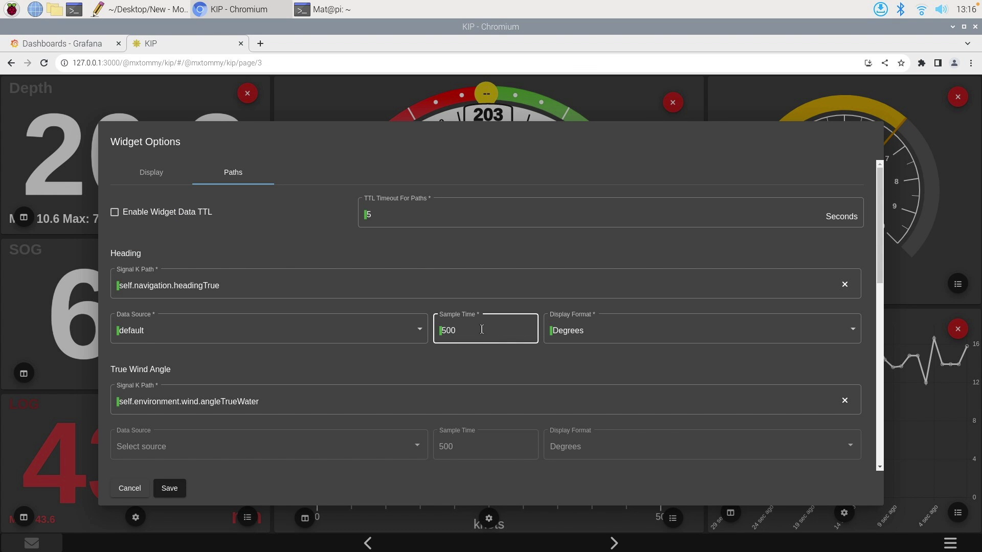
{"action": "left_click", "coordinate": [248, 263]}
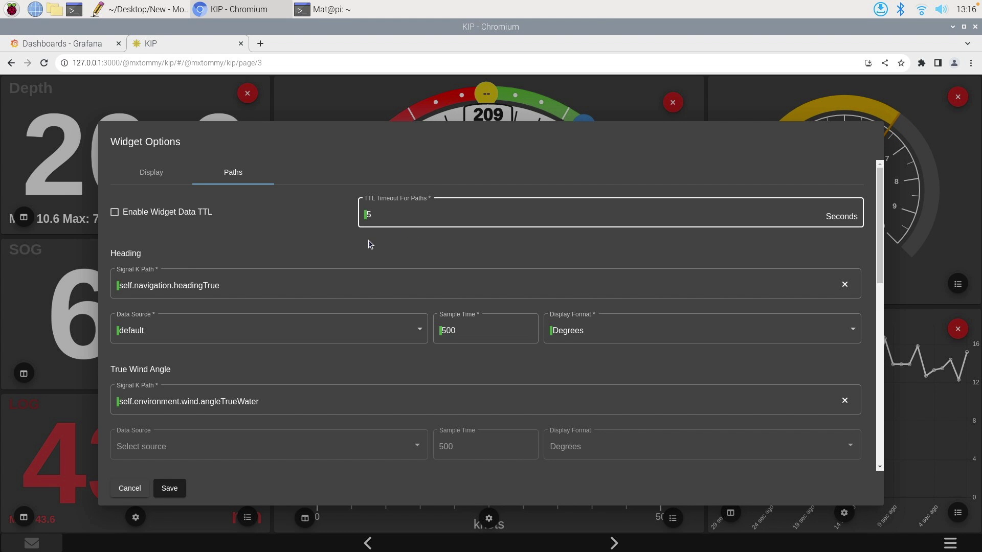
{"action": "scroll", "coordinate": [296, 298], "scroll_direction": "down", "scroll_amount": 4}
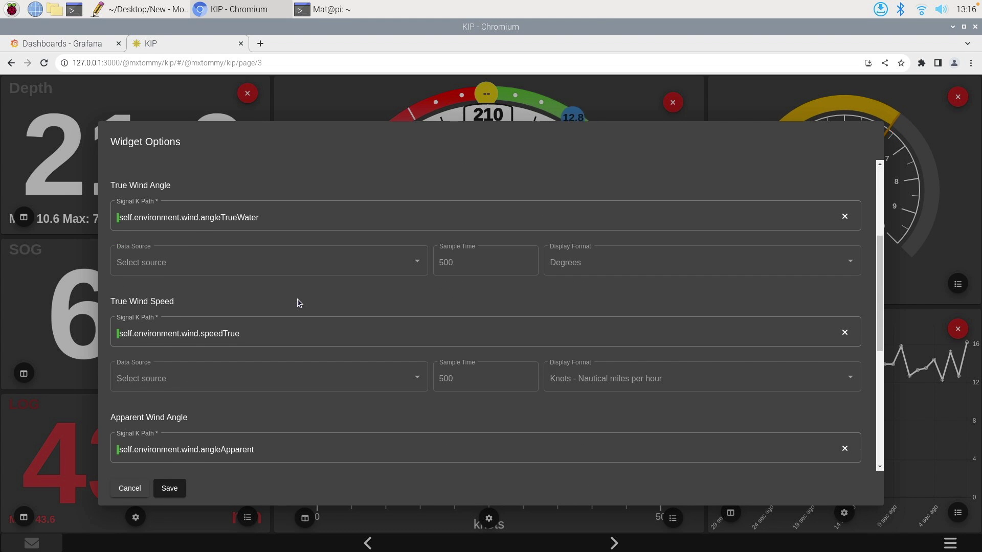
{"action": "scroll", "coordinate": [312, 351], "scroll_direction": "down", "scroll_amount": 4}
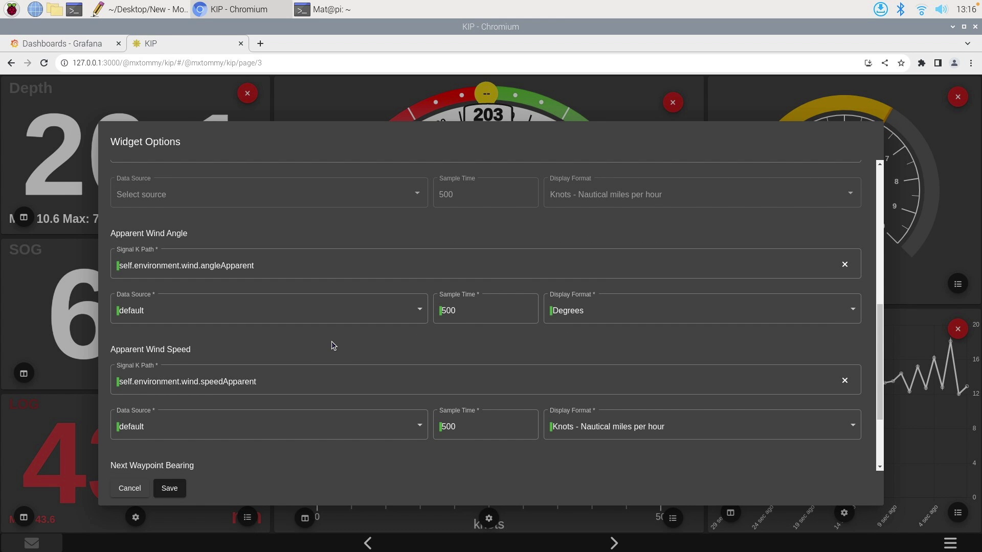
{"action": "scroll", "coordinate": [331, 343], "scroll_direction": "down", "scroll_amount": 2}
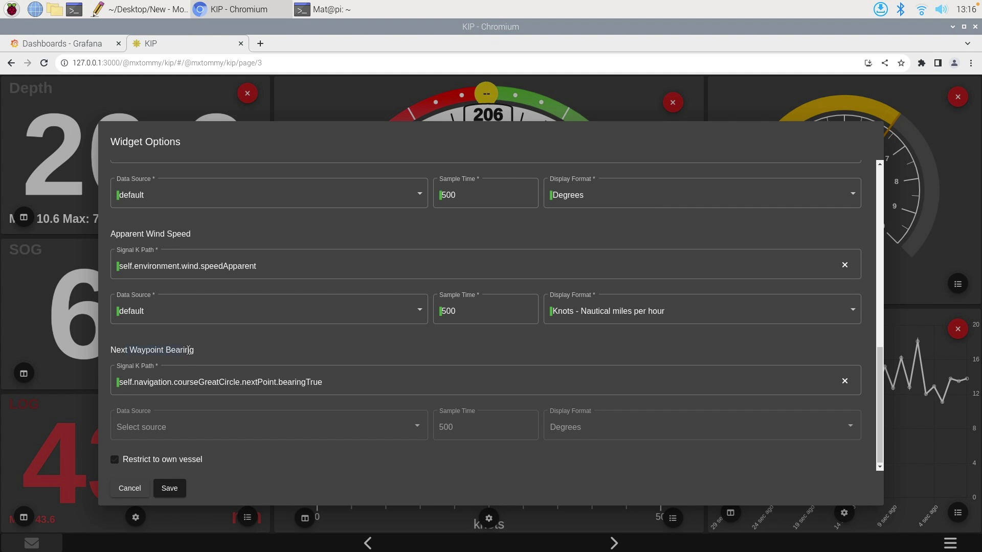
Go to the dashboard page with the Time widget and open its display options, checking the date format and timezone.
{"action": "left_click", "coordinate": [607, 547]}
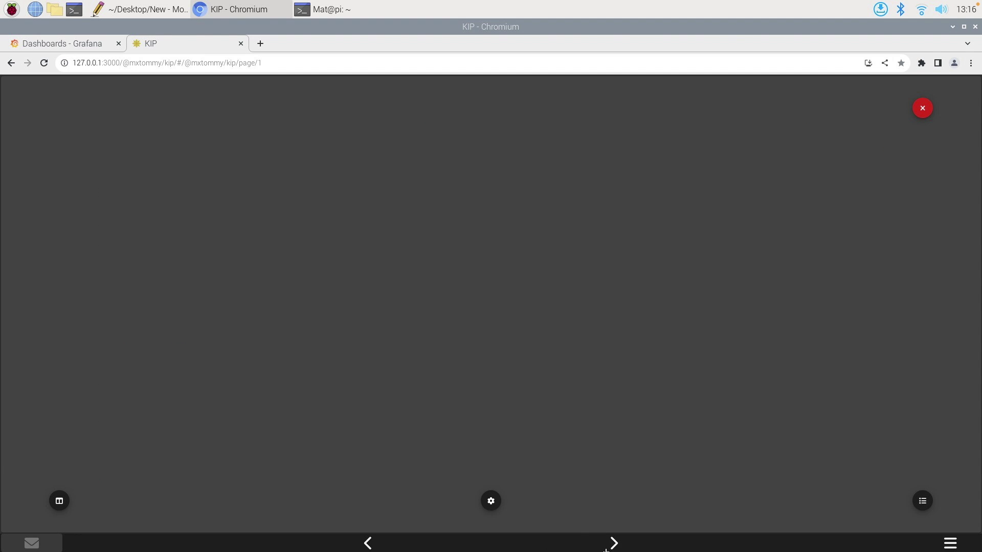
{"action": "left_click", "coordinate": [616, 541]}
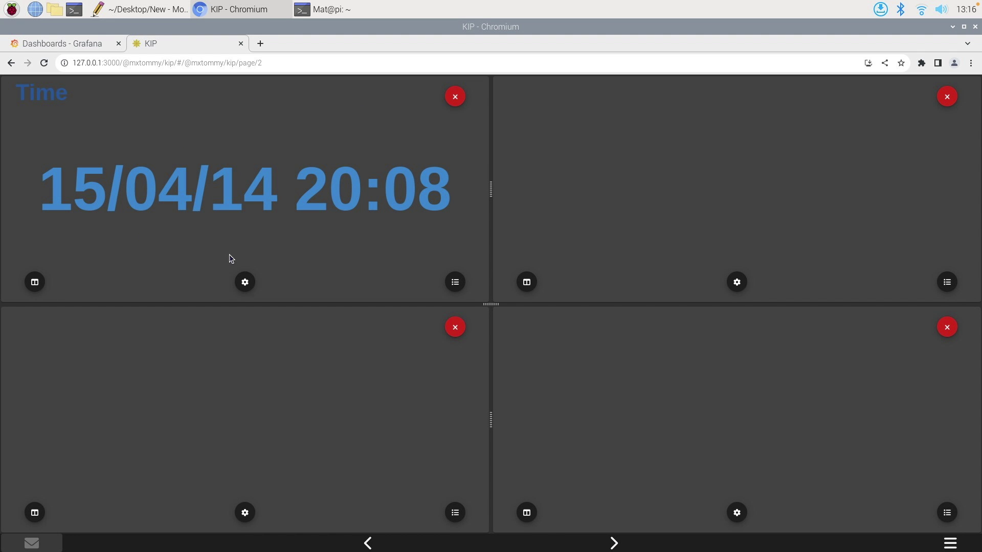
{"action": "left_click", "coordinate": [244, 282]}
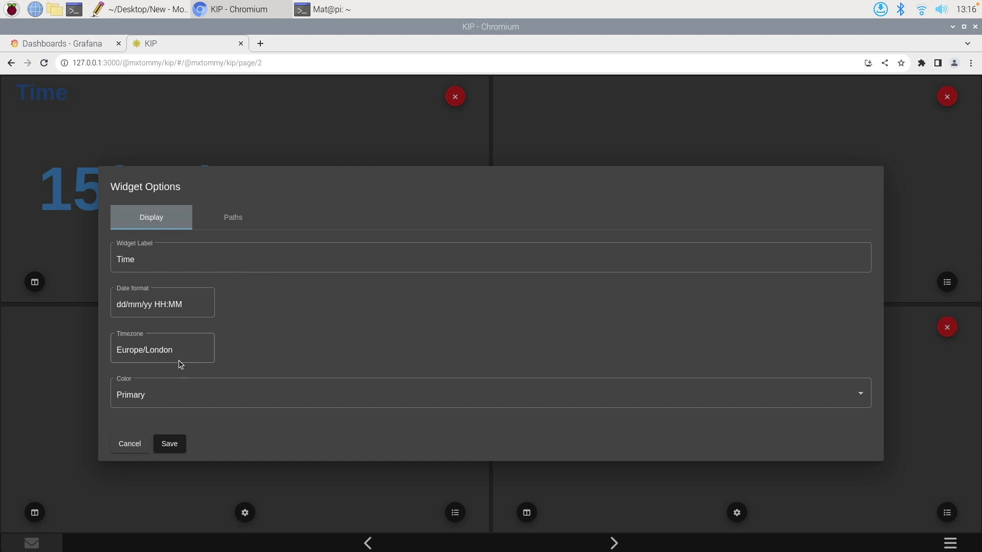
{"action": "left_click", "coordinate": [179, 358]}
{"action": "left_click", "coordinate": [133, 305]}
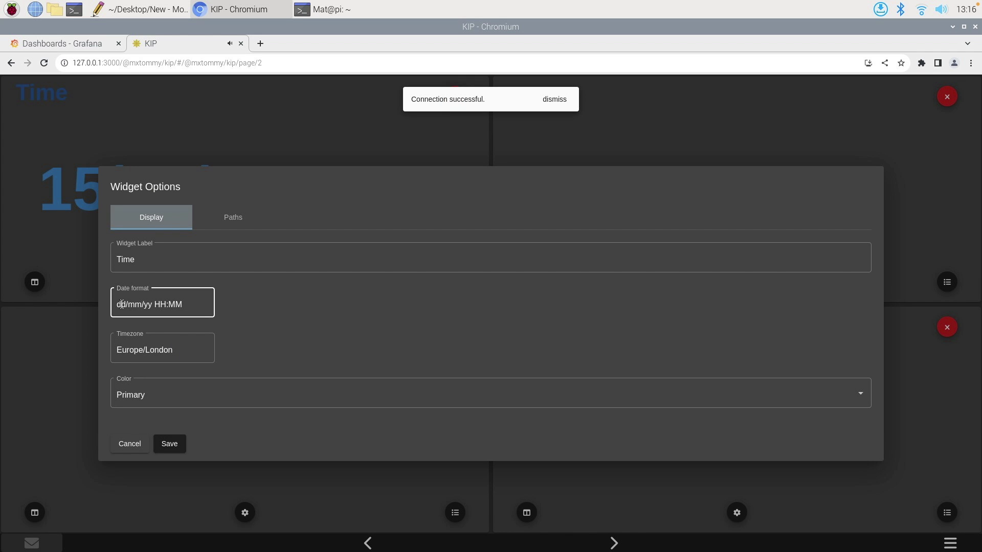
{"action": "left_click", "coordinate": [186, 336]}
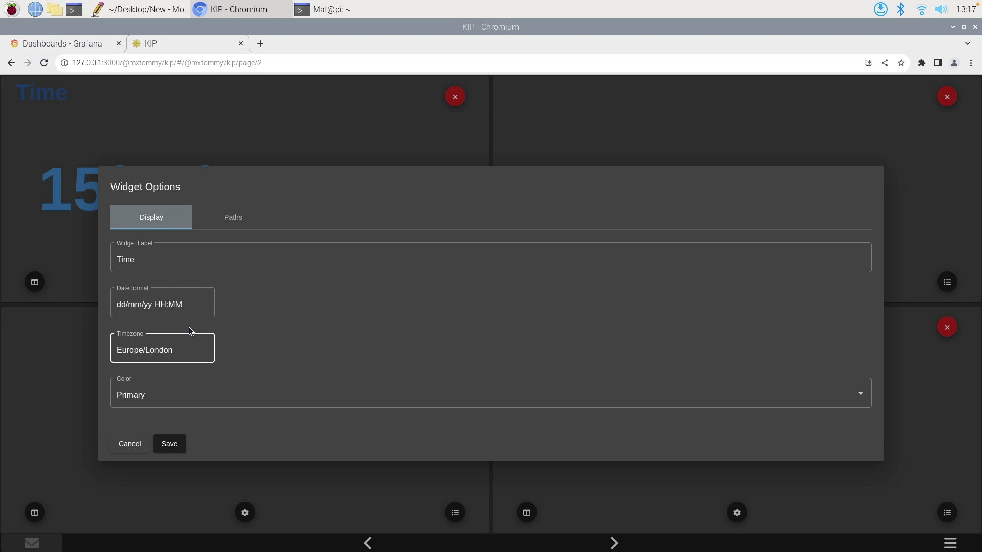
Set the Time widget's date format to HH:MM dd/mm/yy.
{"action": "left_click", "coordinate": [191, 309]}
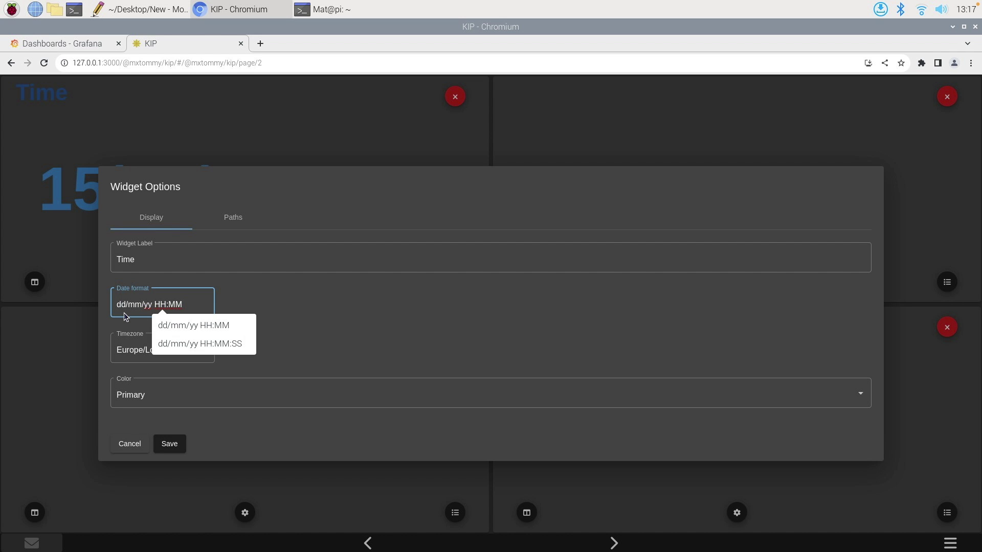
{"action": "type", "text": "HH::"}
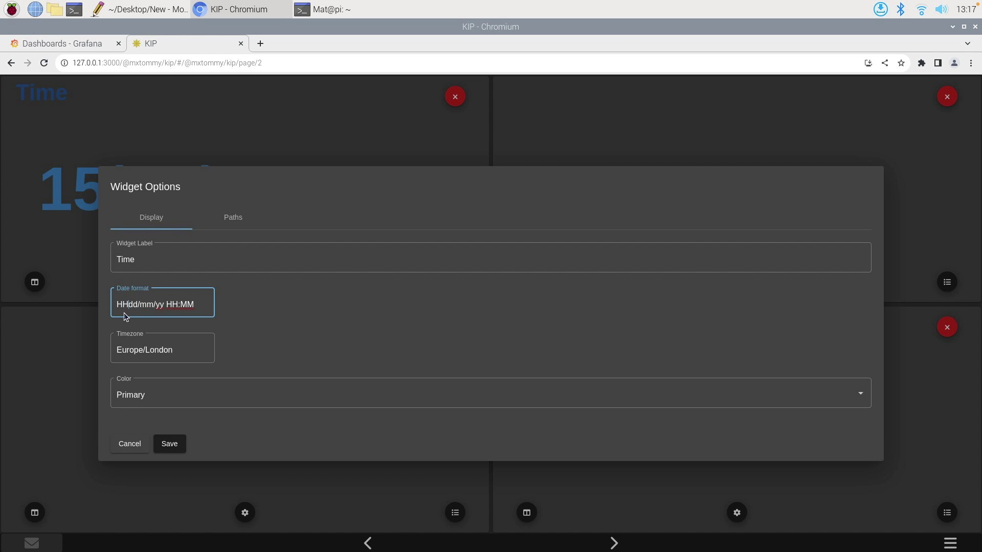
{"action": "key", "text": "BackSpace"}
{"action": "type", "text": "MM"}
{"action": "key", "text": "End"}
{"action": "key", "text": "BackSpace"}
{"action": "key", "text": "BackSpace"}
{"action": "key", "text": "BackSpace"}
{"action": "key", "text": "BackSpace"}
{"action": "key", "text": "BackSpace"}
{"action": "key", "text": "BackSpace"}
Set the Time widget's color to Font and save the widget options.
{"action": "left_click", "coordinate": [184, 403]}
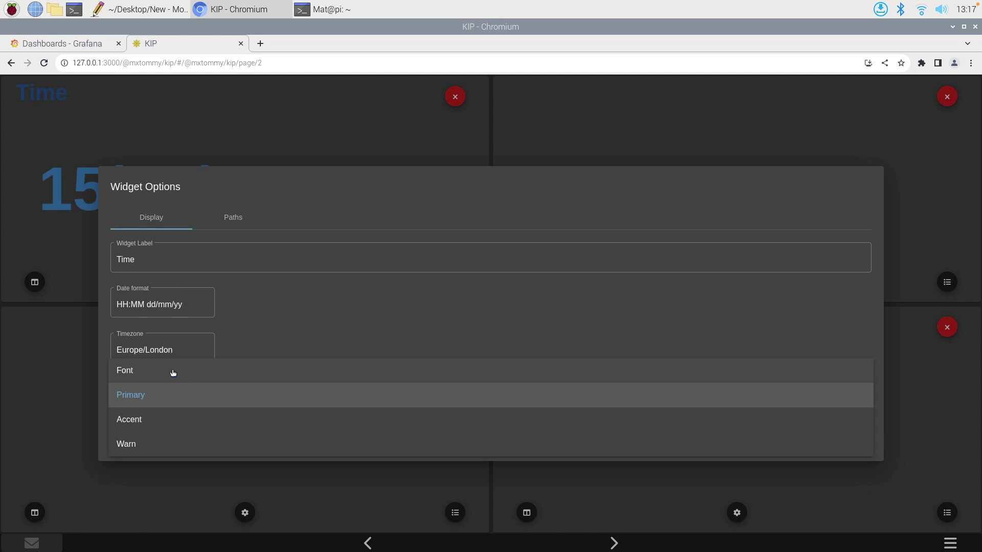
{"action": "left_click", "coordinate": [172, 369]}
{"action": "left_click", "coordinate": [174, 434]}
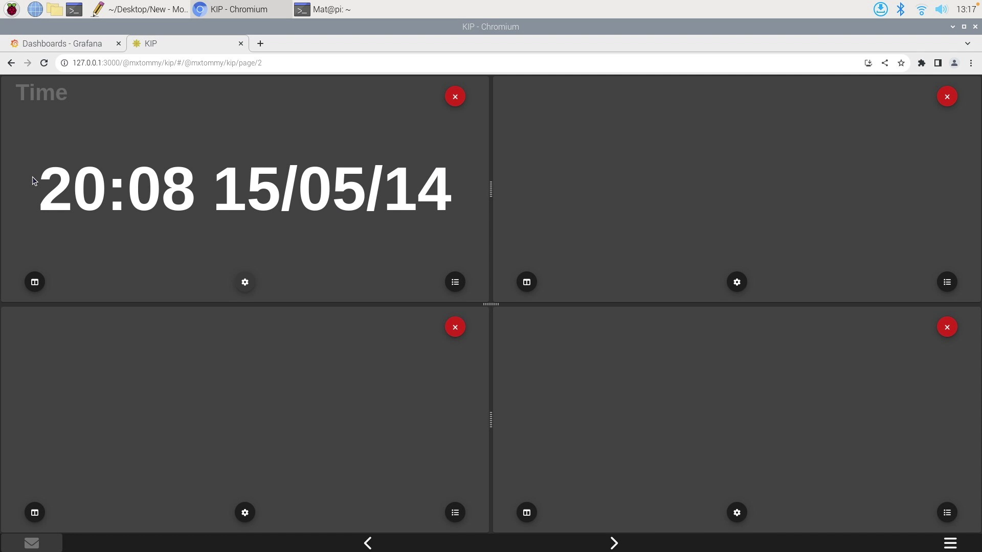
Review the Time widget's Signal K path and available data sources, and close the options without saving.
{"action": "left_click", "coordinate": [244, 283]}
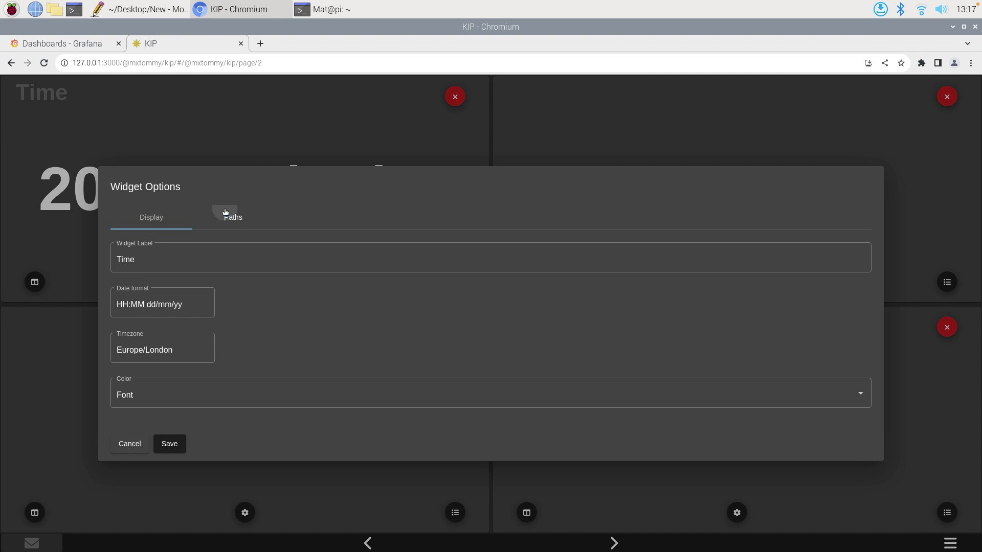
{"action": "left_click", "coordinate": [224, 212]}
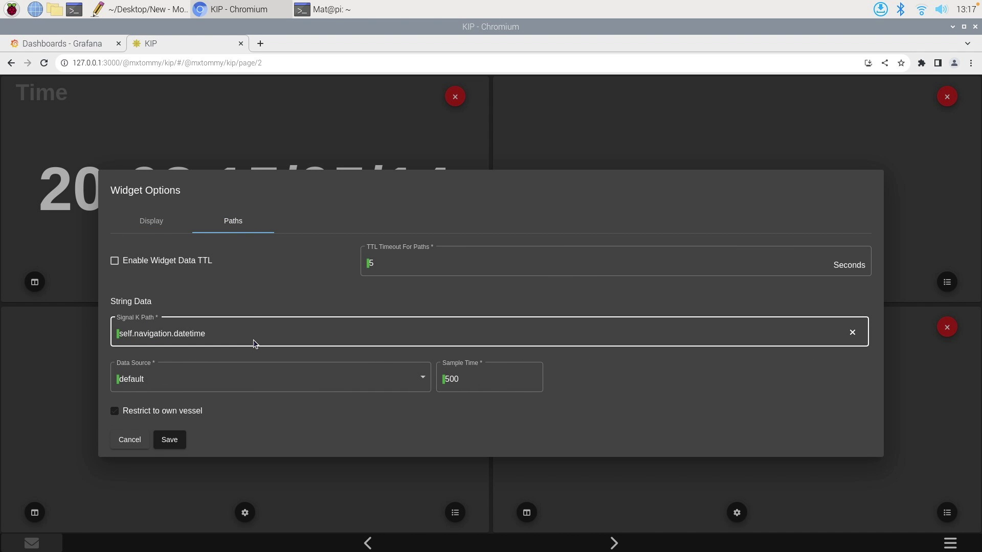
{"action": "left_click", "coordinate": [200, 378]}
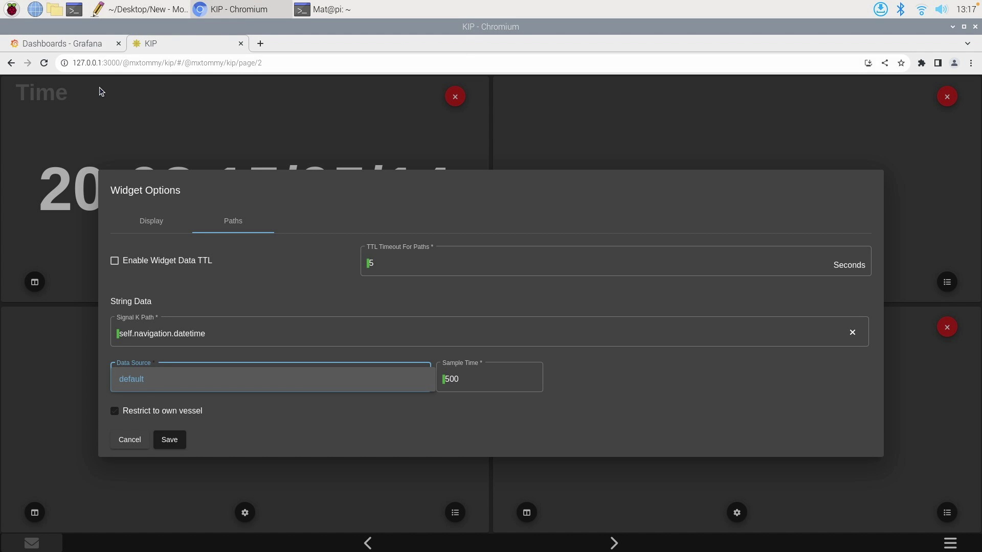
{"action": "left_click", "coordinate": [141, 454]}
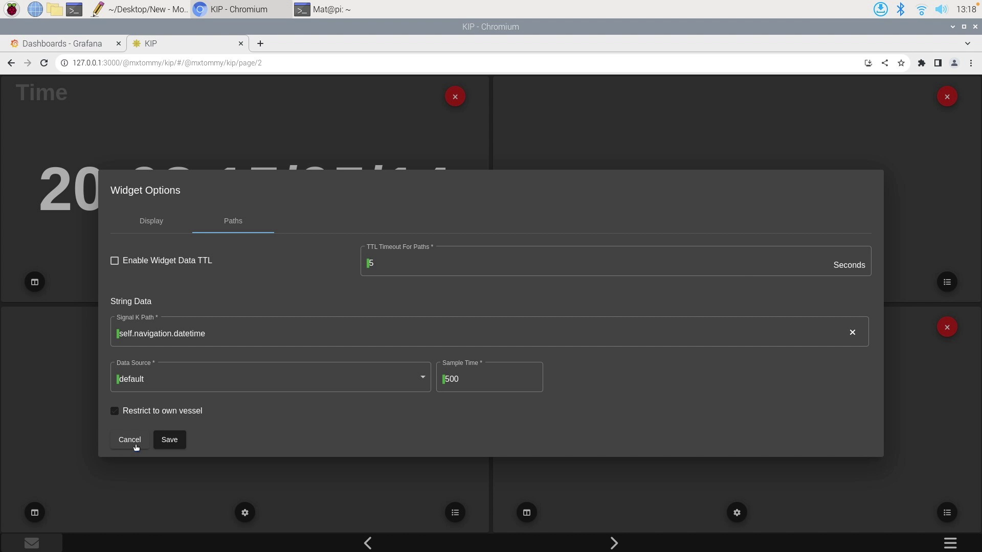
{"action": "left_click", "coordinate": [136, 443]}
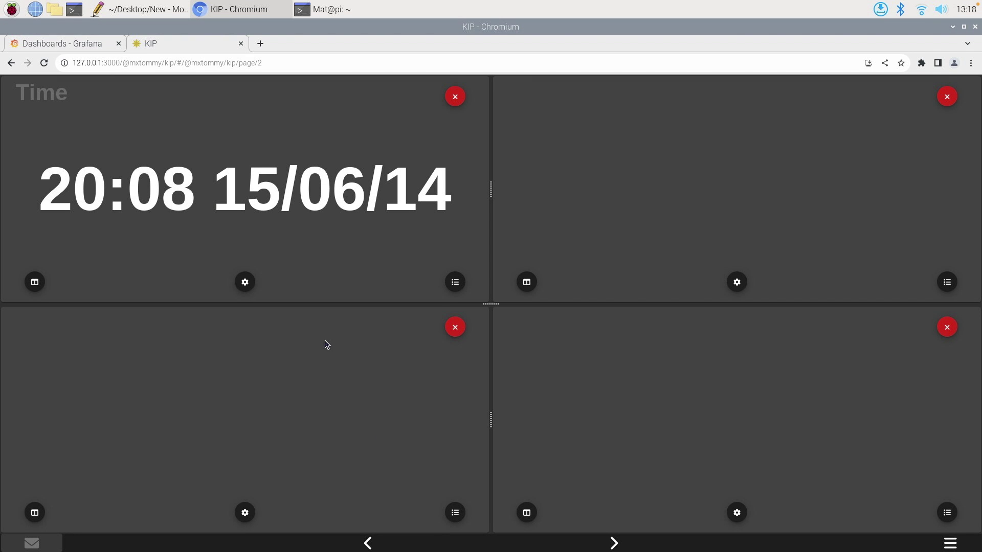
Go to the dashboard page with the wind and depth widgets and lock the layout.
{"action": "left_click", "coordinate": [616, 542]}
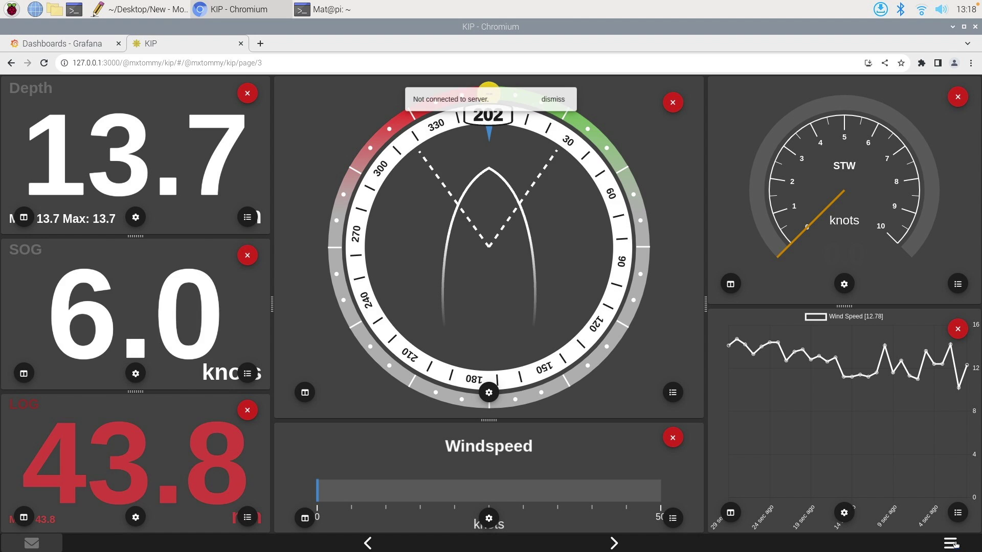
{"action": "left_click", "coordinate": [967, 540]}
{"action": "mouse_move", "coordinate": [952, 434]}
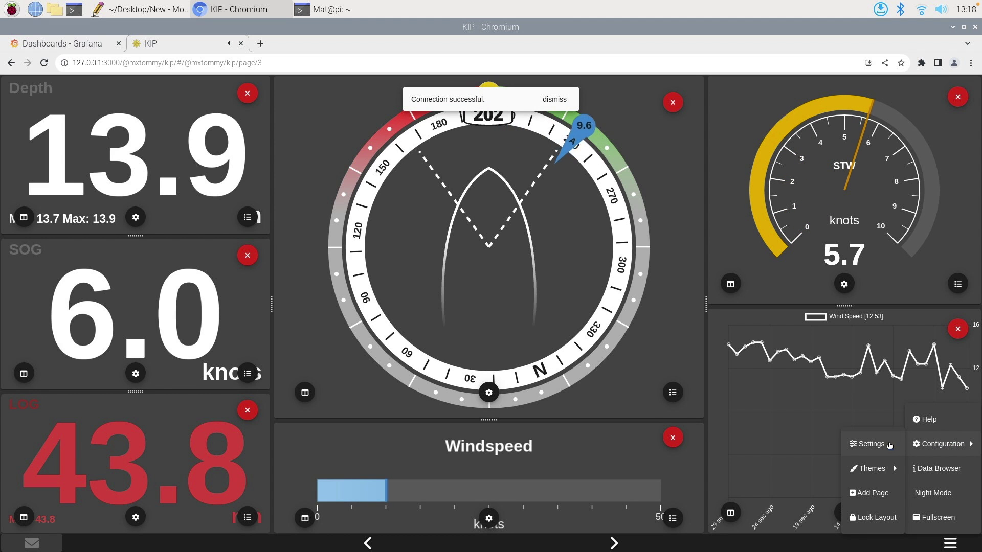
{"action": "left_click", "coordinate": [888, 516]}
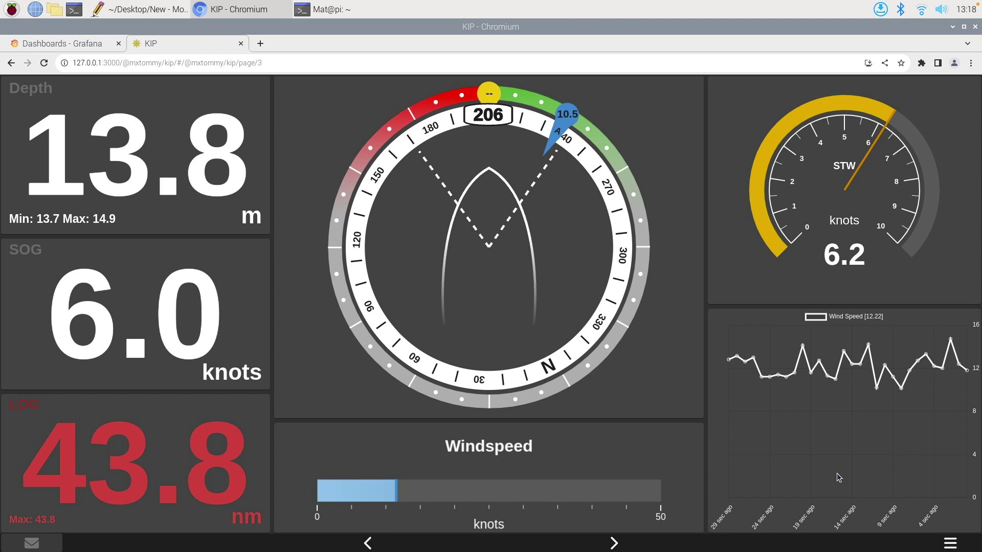
Switch the dashboard to night mode and back to the normal display.
{"action": "key", "text": "shift+n"}
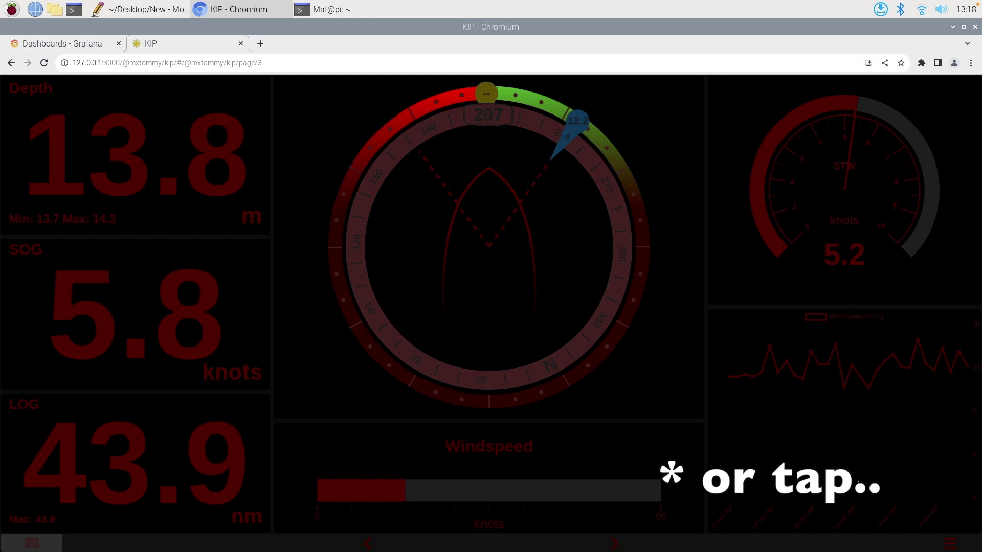
{"action": "left_click", "coordinate": [860, 486]}
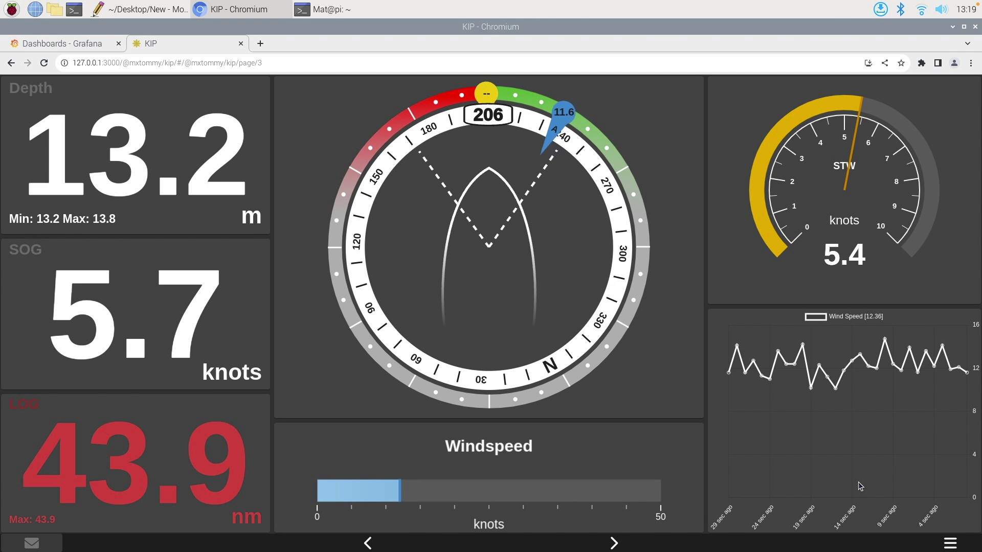
{"action": "left_click", "coordinate": [860, 486]}
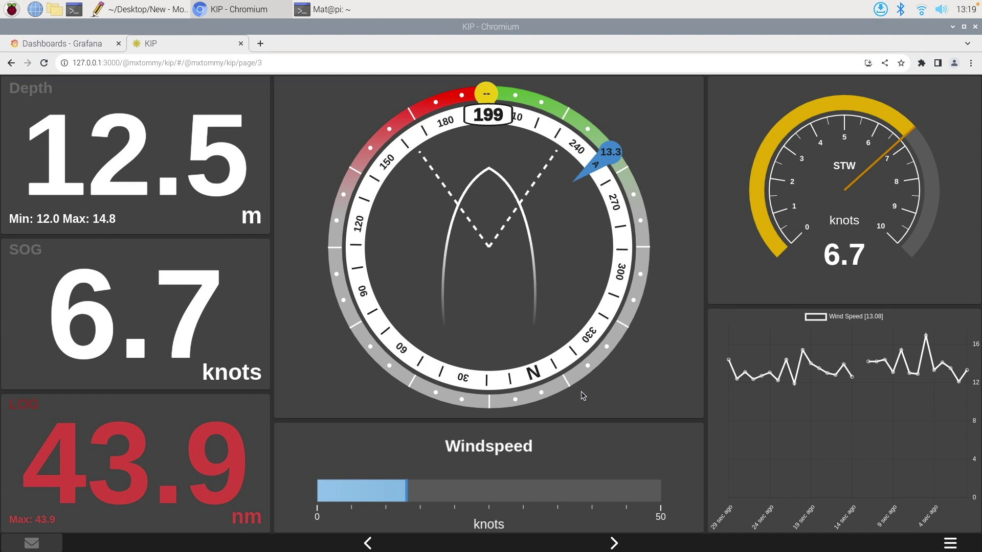
Review the Signal K connection settings and the configuration storage options, and return to the dashboard.
{"action": "left_click", "coordinate": [949, 543]}
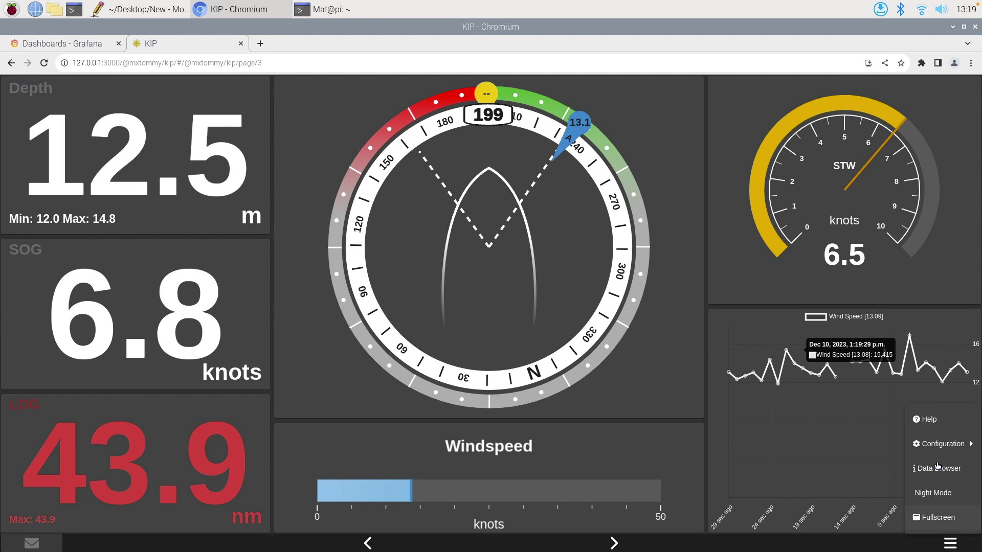
{"action": "mouse_move", "coordinate": [936, 447]}
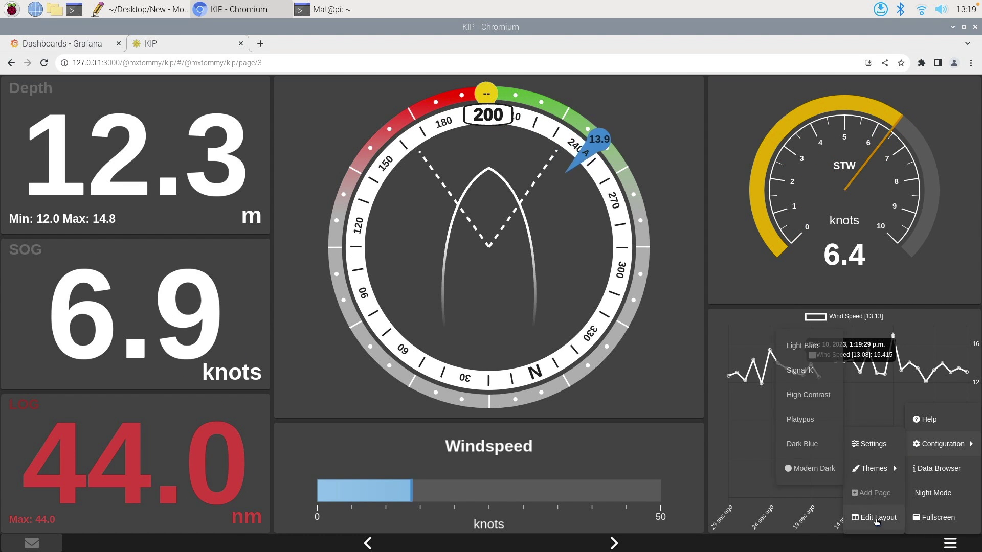
{"action": "left_click", "coordinate": [872, 445]}
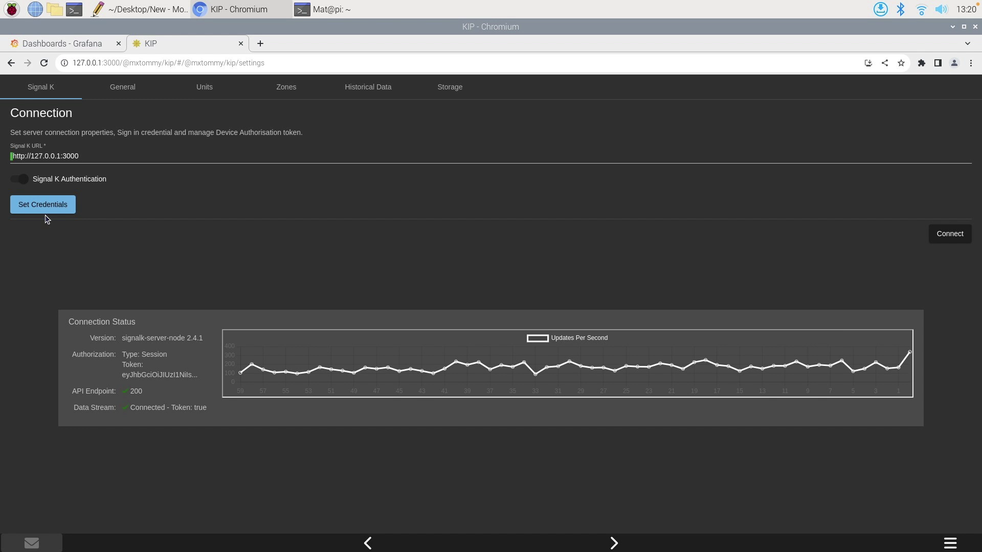
{"action": "left_click", "coordinate": [471, 86]}
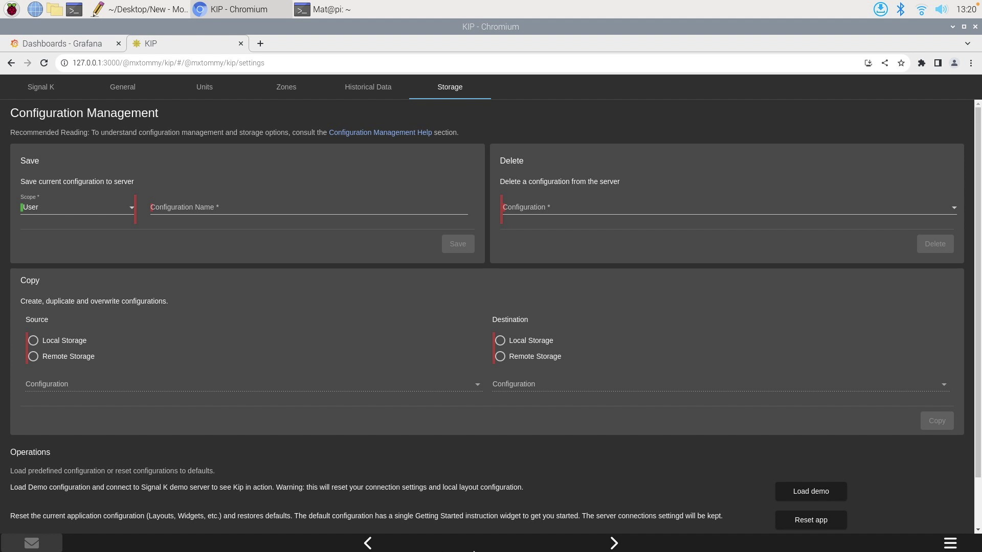
{"action": "left_click", "coordinate": [599, 546]}
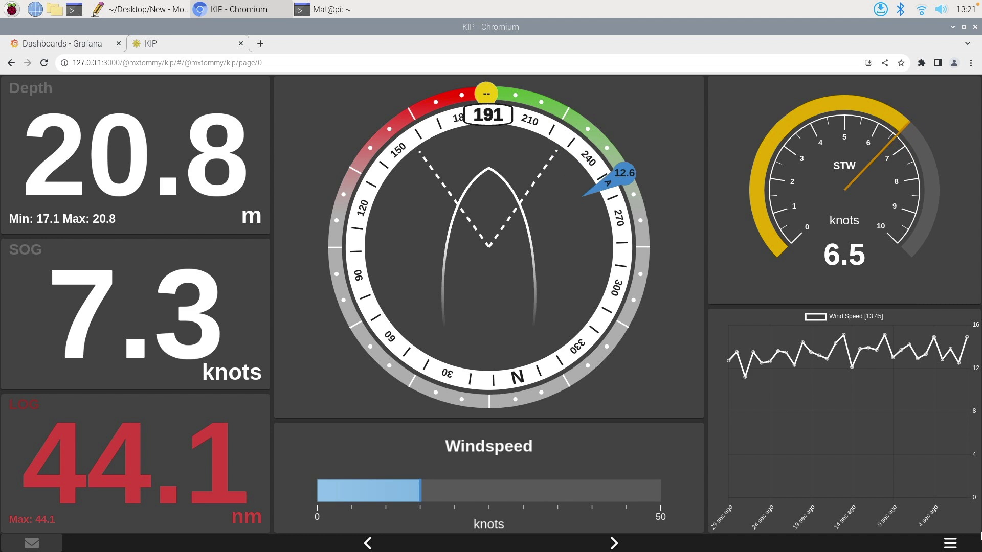
In the configuration storage settings, set up a copy from the remote configuration global / Main to local storage without running it.
{"action": "left_click", "coordinate": [936, 543]}
{"action": "mouse_move", "coordinate": [943, 443]}
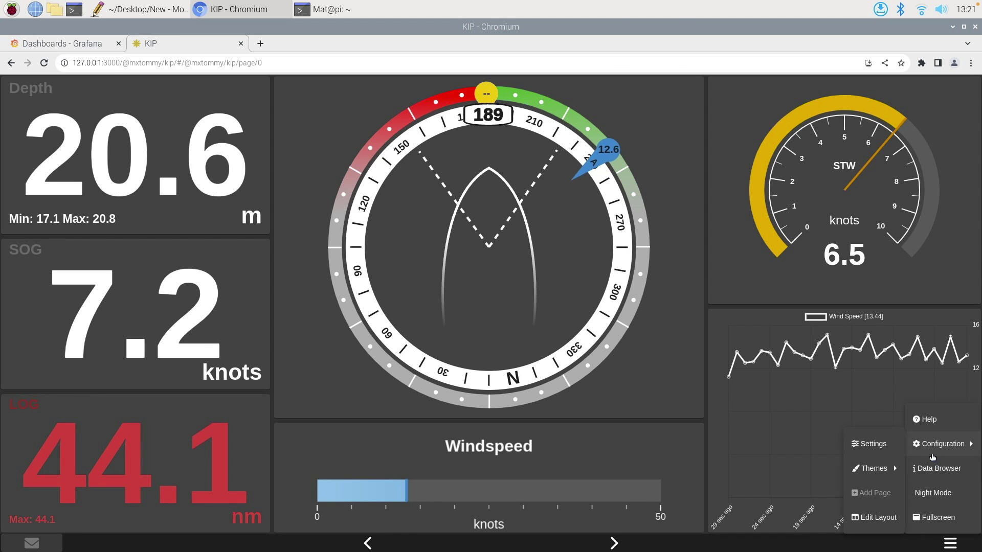
{"action": "left_click", "coordinate": [875, 447]}
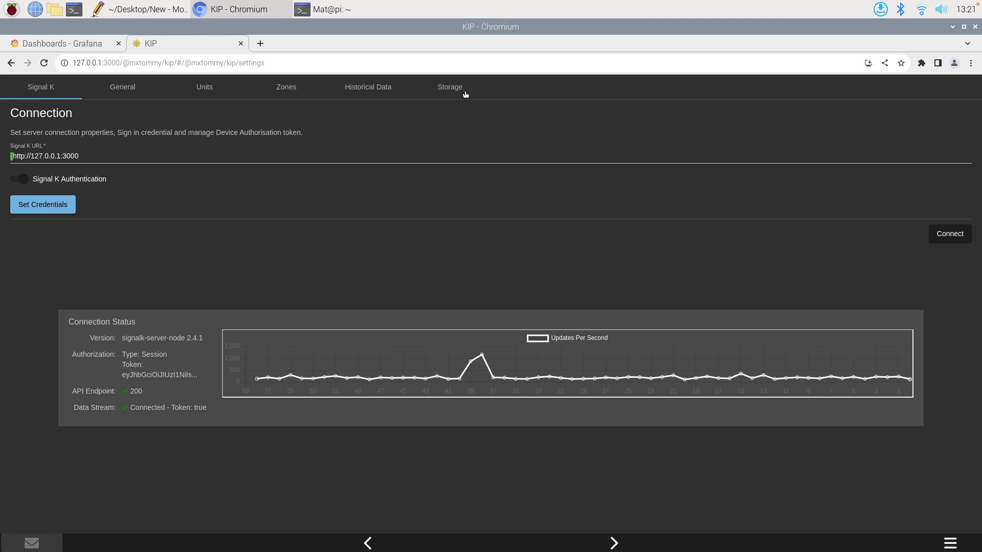
{"action": "left_click", "coordinate": [465, 90]}
{"action": "left_click", "coordinate": [44, 358]}
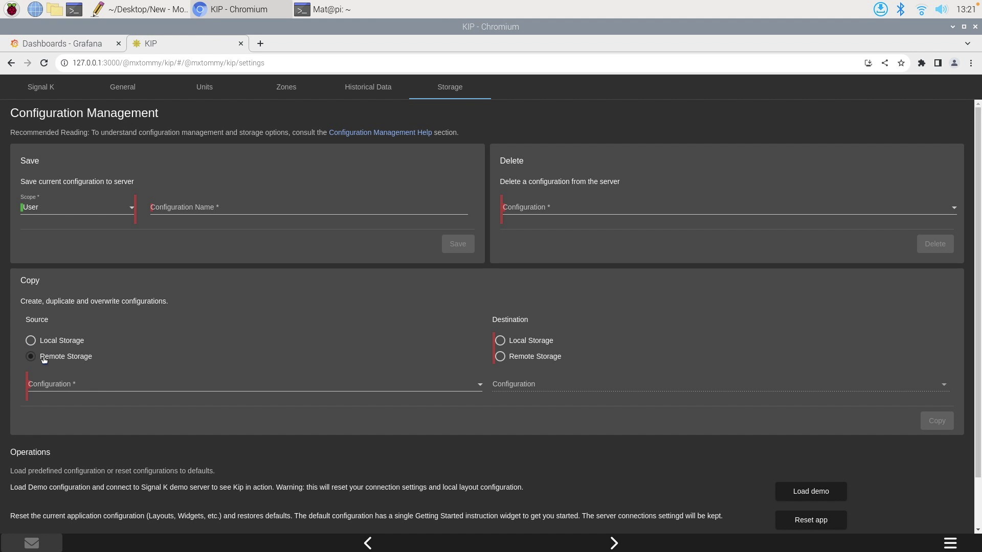
{"action": "left_click", "coordinate": [109, 390]}
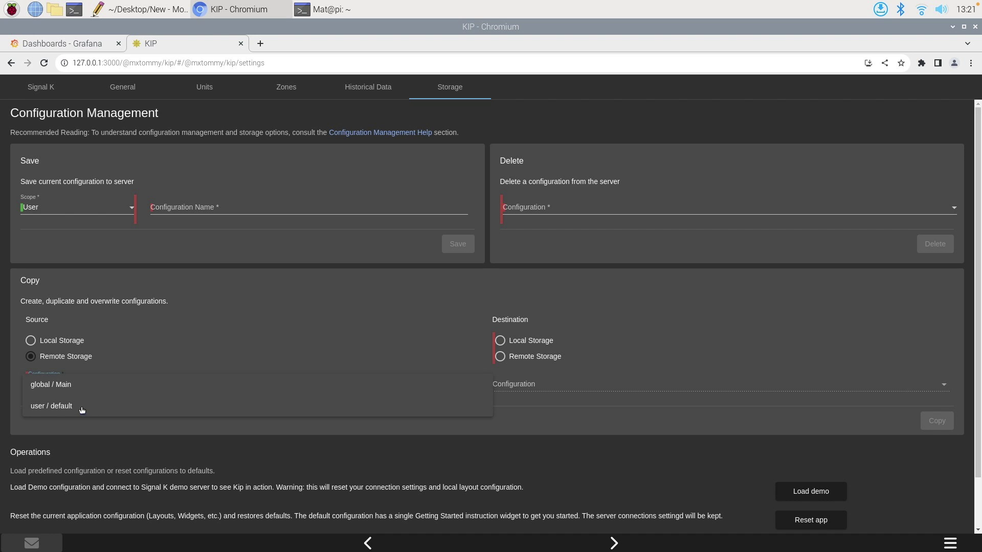
{"action": "left_click", "coordinate": [75, 391]}
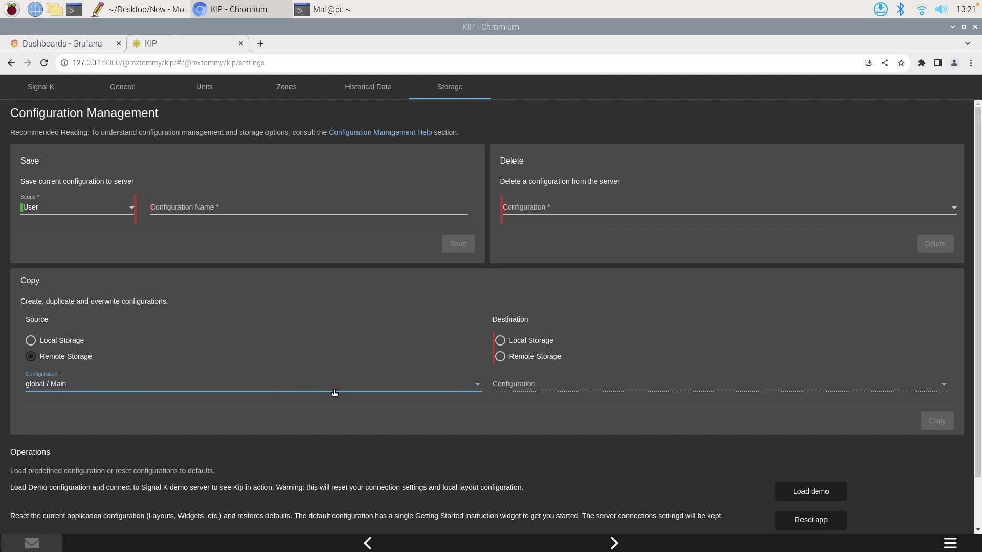
{"action": "left_click", "coordinate": [547, 342]}
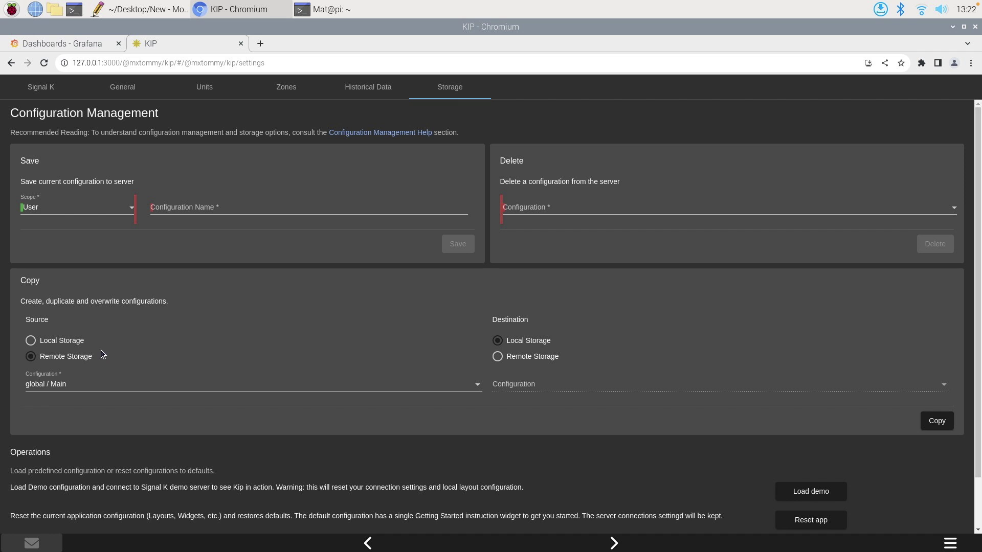
Reverse the copy setup to go from local storage to remote storage and list the available destination configurations.
{"action": "left_click", "coordinate": [85, 342]}
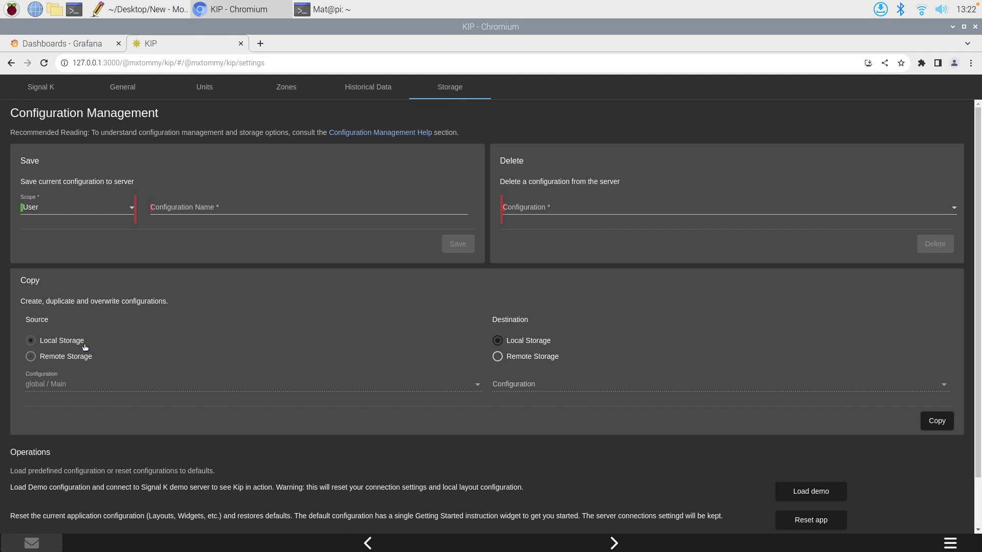
{"action": "left_click", "coordinate": [558, 358]}
{"action": "left_click", "coordinate": [582, 383]}
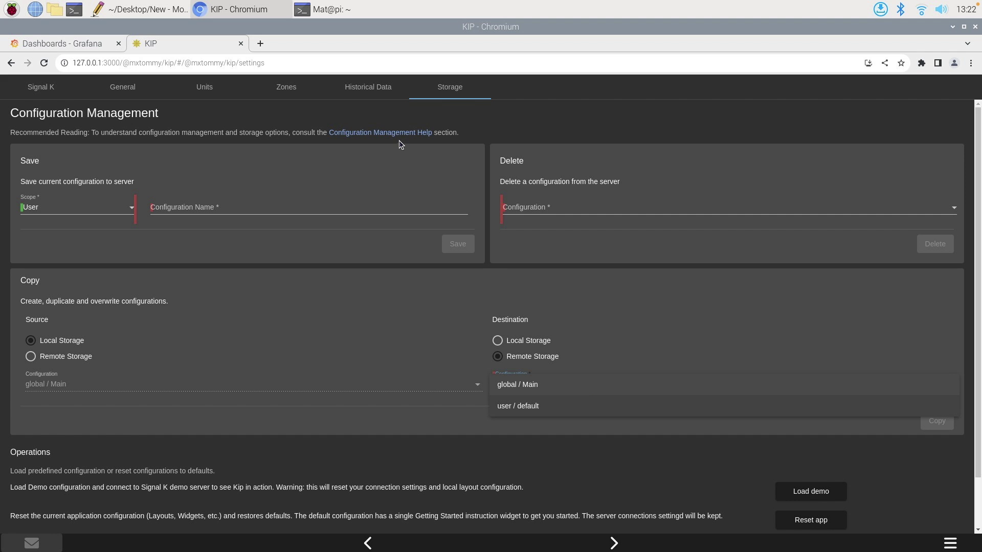
Open the Configuration Management Help and review how local storage, remote storage and the storage scopes work.
{"action": "left_click", "coordinate": [379, 132]}
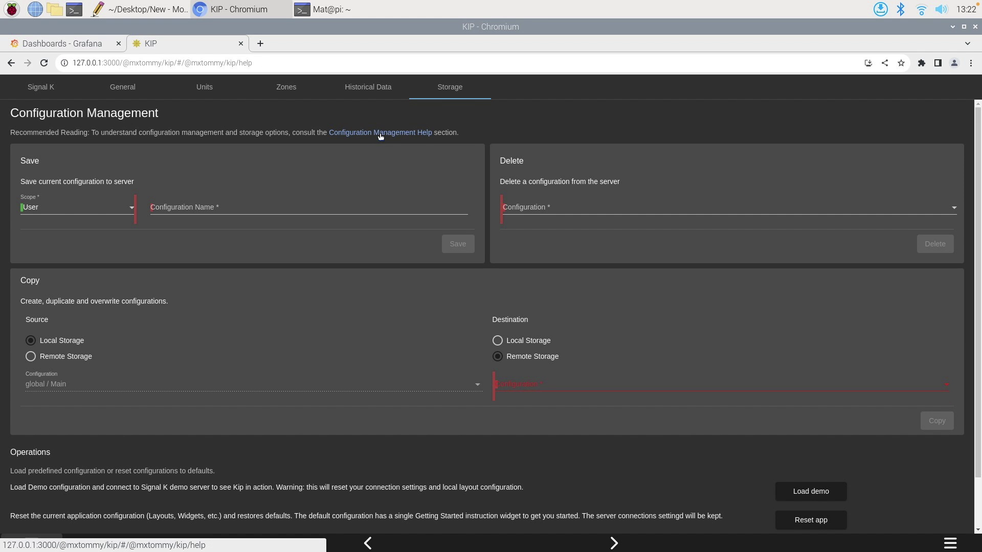
{"action": "left_click", "coordinate": [380, 132]}
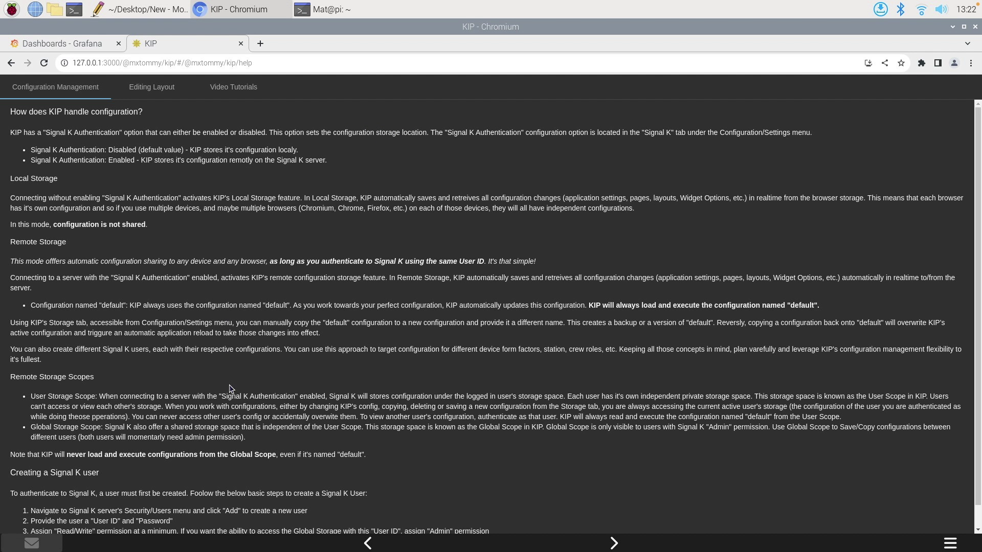
{"action": "scroll", "coordinate": [258, 438], "scroll_direction": "down", "scroll_amount": 1}
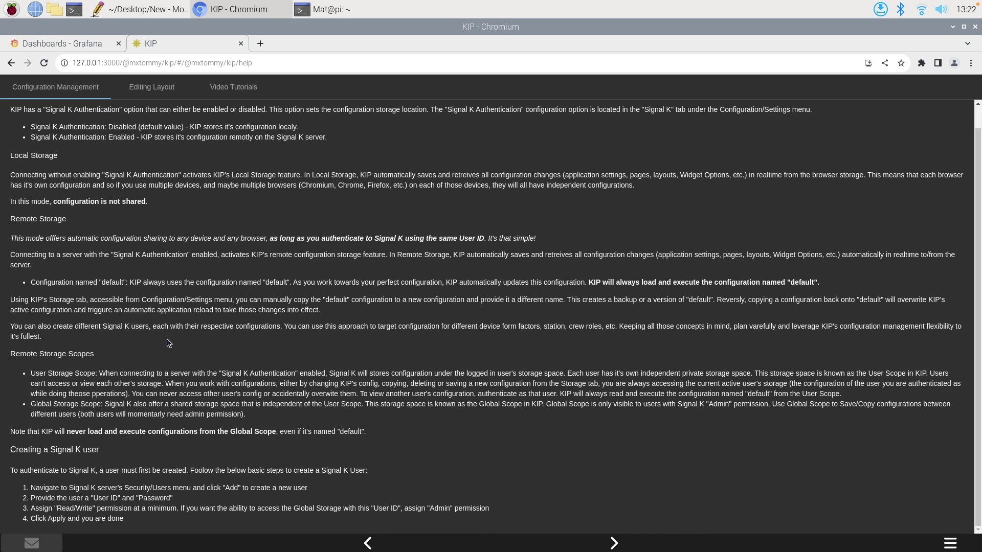
{"action": "scroll", "coordinate": [168, 343], "scroll_direction": "up", "scroll_amount": 1}
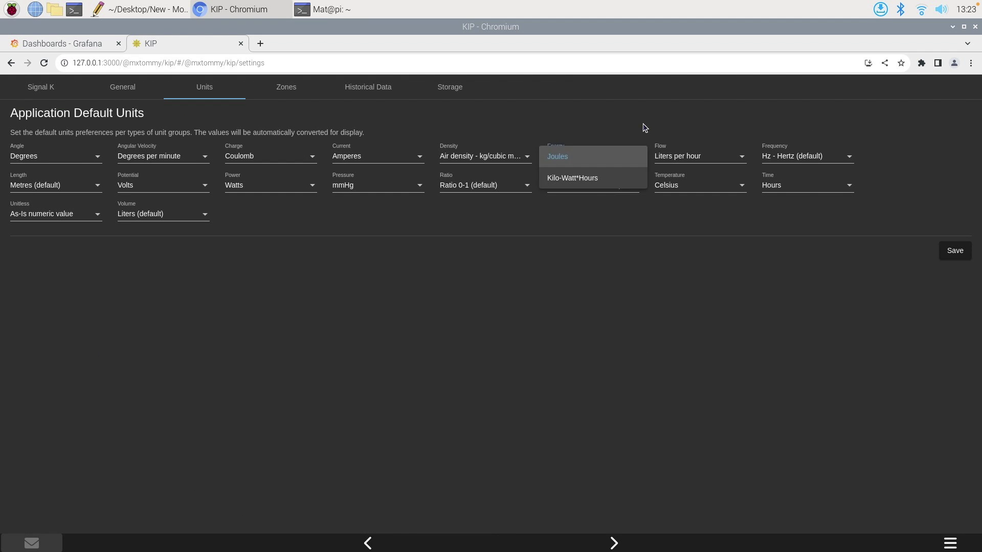
Choose Kilo-Watt*Hours as the default energy unit in the application default units.
{"action": "left_click", "coordinate": [645, 128]}
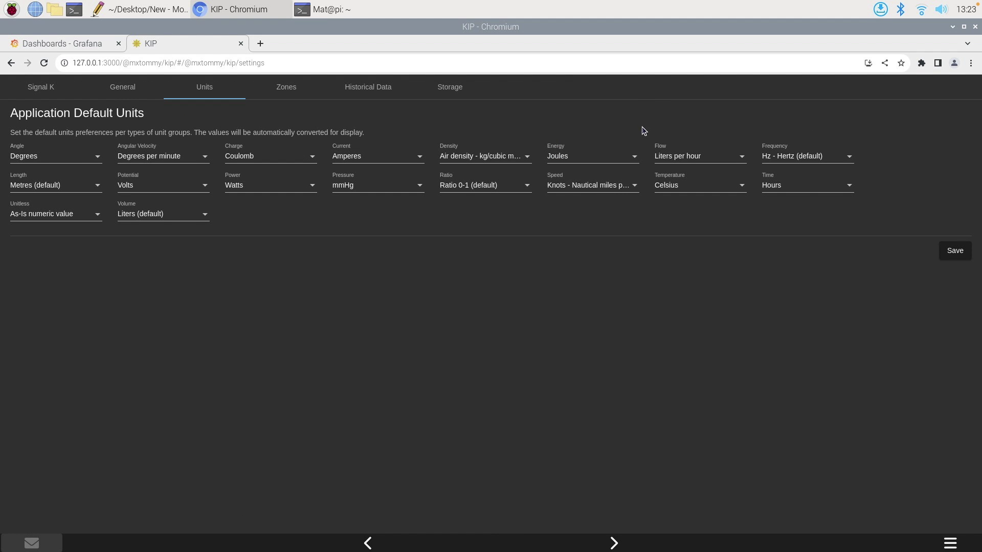
{"action": "left_click", "coordinate": [633, 152]}
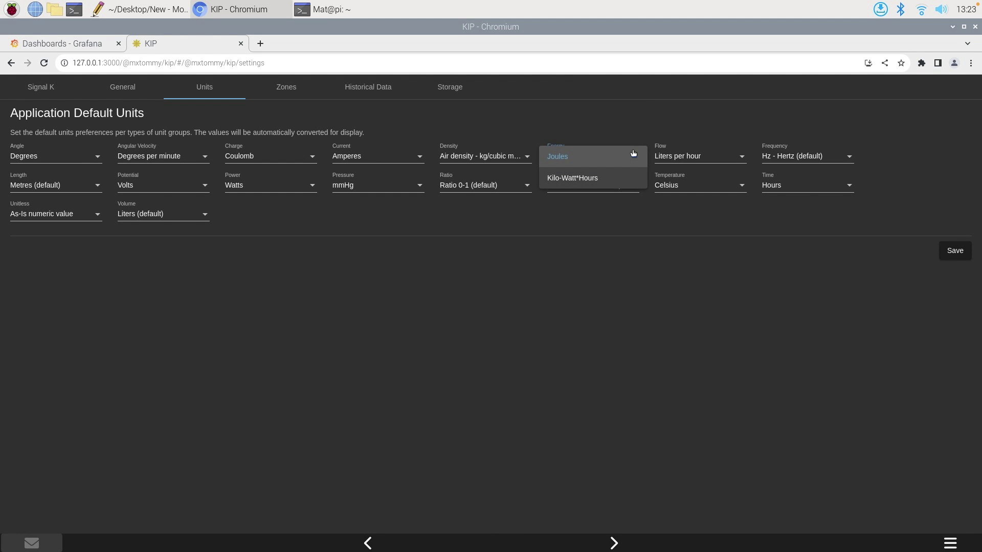
{"action": "left_click", "coordinate": [574, 177]}
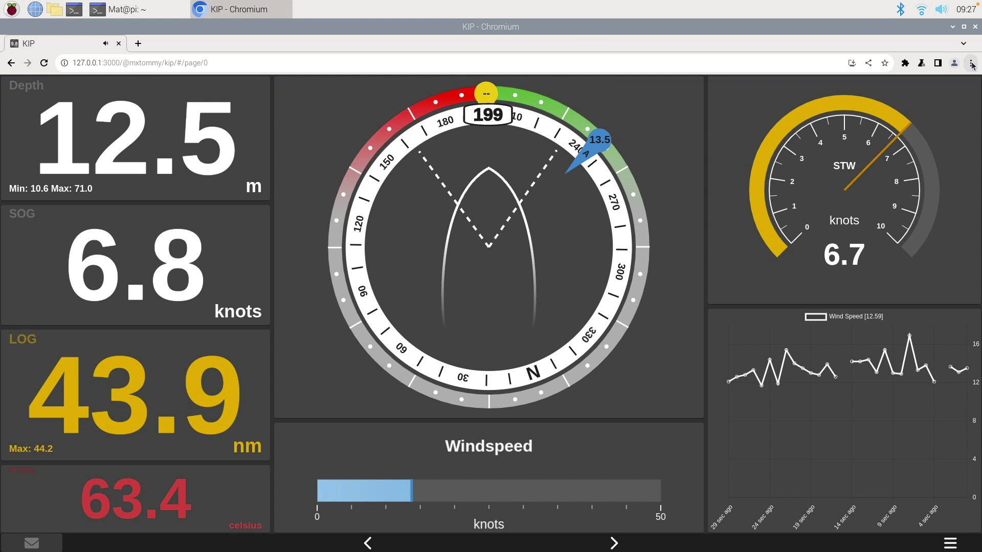
Install the KIP dashboard from Chromium as the standalone app KIP Instrument MFD.
{"action": "left_click", "coordinate": [970, 62]}
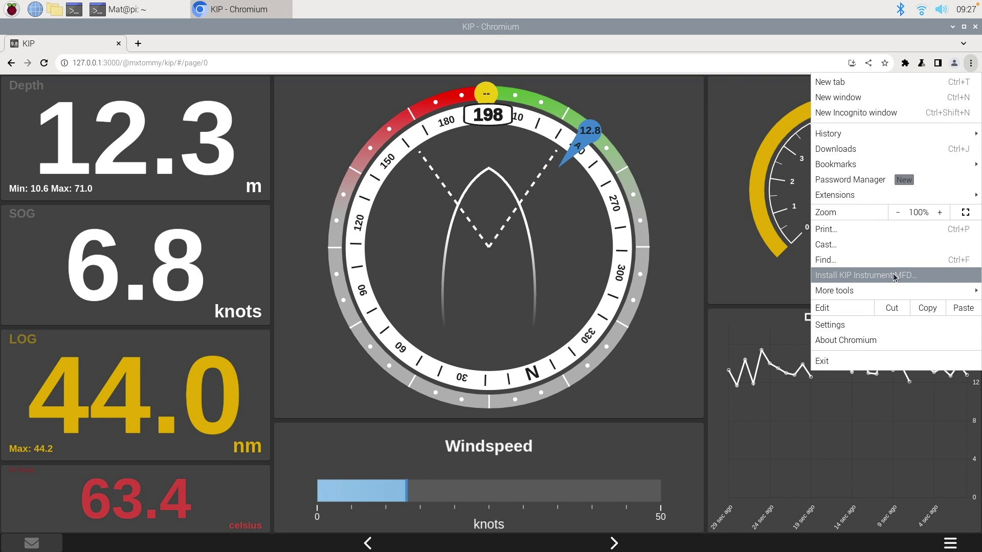
{"action": "left_click", "coordinate": [910, 274]}
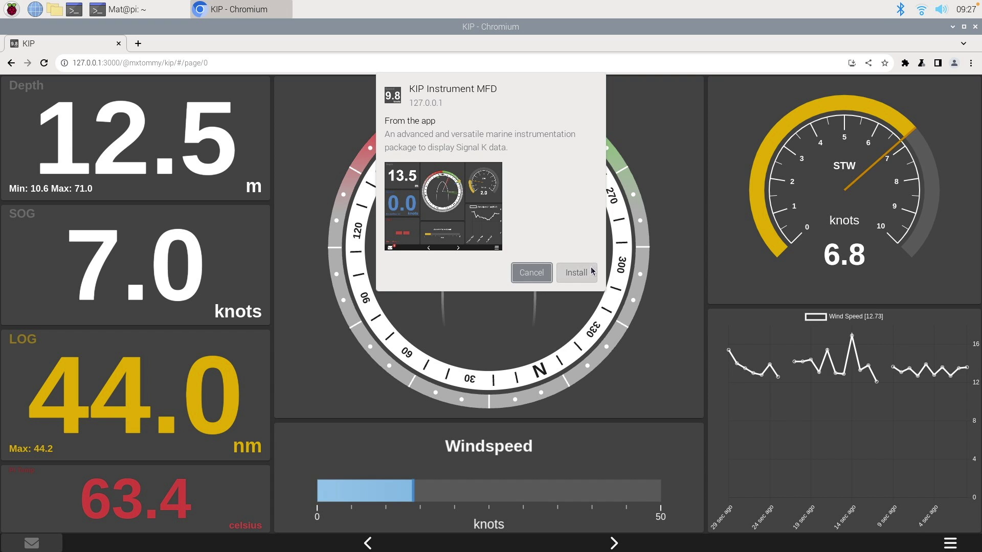
{"action": "left_click", "coordinate": [576, 273]}
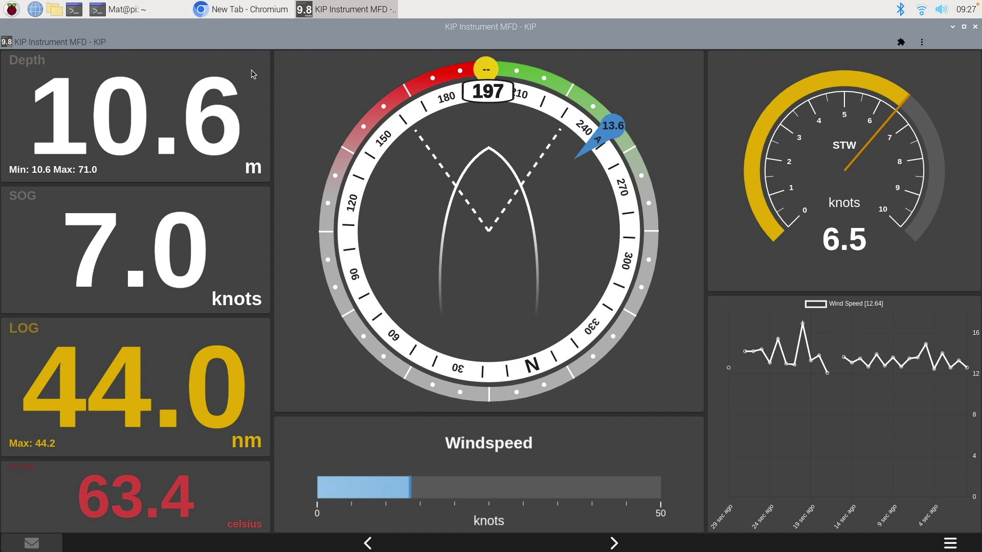
Close the open KIP window, execute the KIP Instrument MFD shortcut on the desktop, and open the app window's options.
{"action": "left_click", "coordinate": [975, 27]}
{"action": "left_click", "coordinate": [122, 45]}
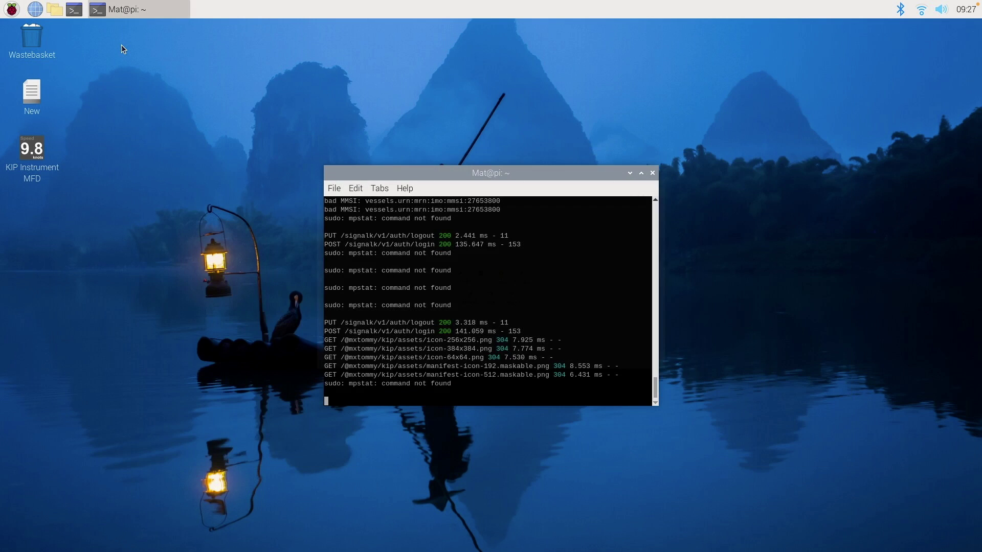
{"action": "double_click", "coordinate": [39, 153]}
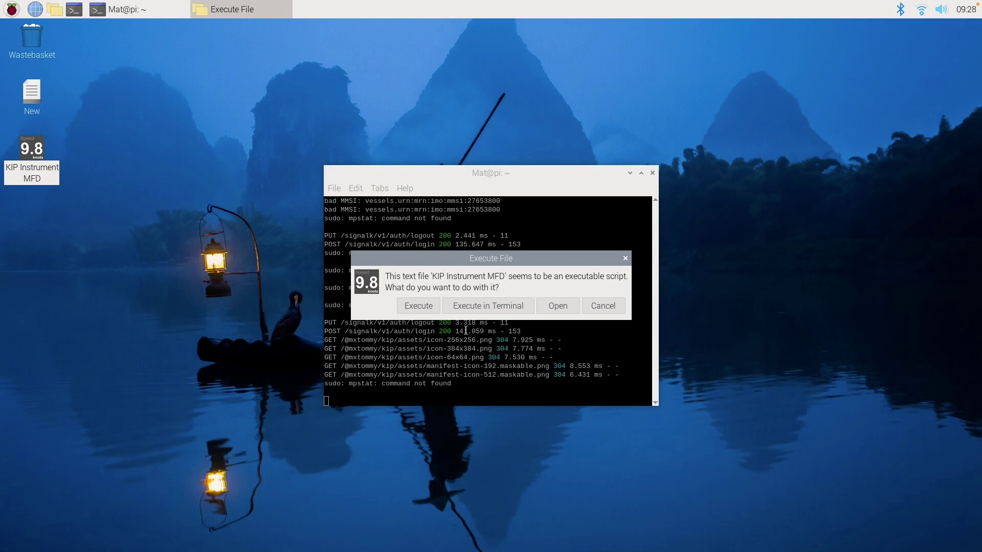
{"action": "left_click", "coordinate": [427, 308]}
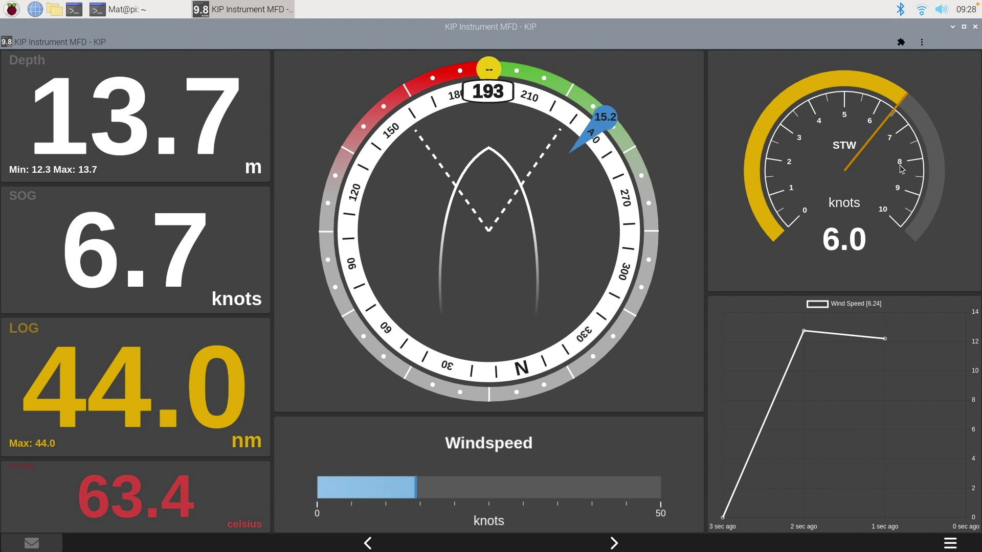
{"action": "left_click", "coordinate": [921, 42]}
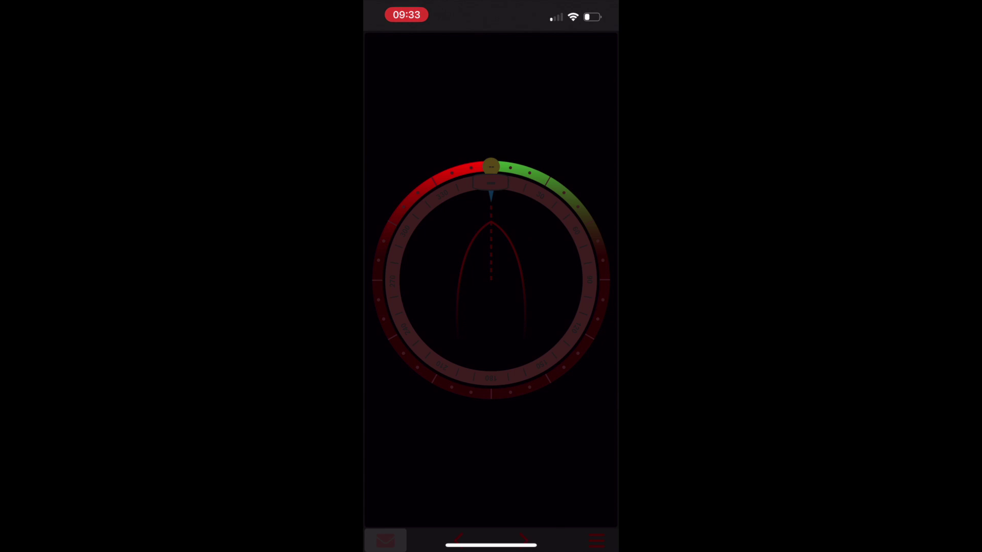
Bring up the phone's app switcher from the night-mode KIP app.
{"action": "left_click_drag", "start_coordinate": [491, 545], "coordinate": [485, 358]}
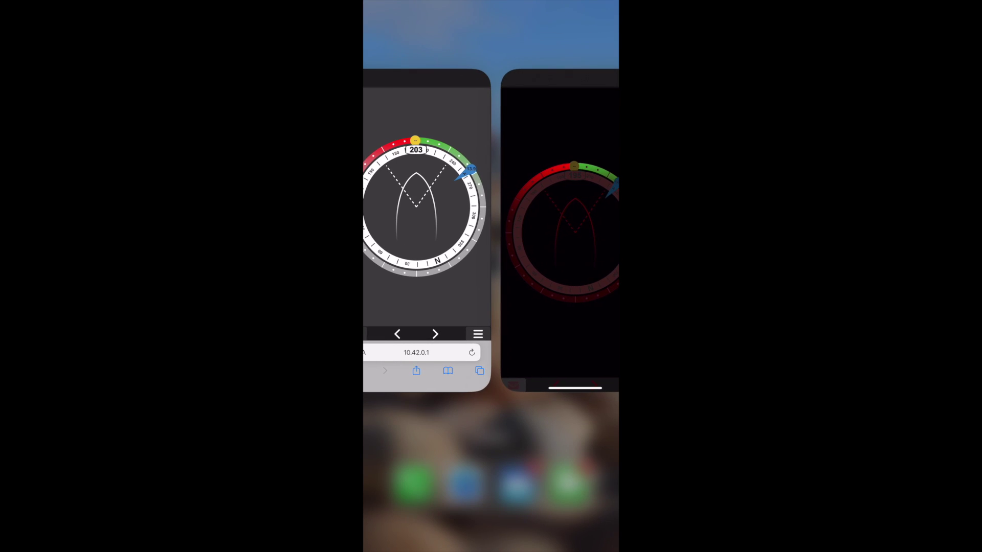